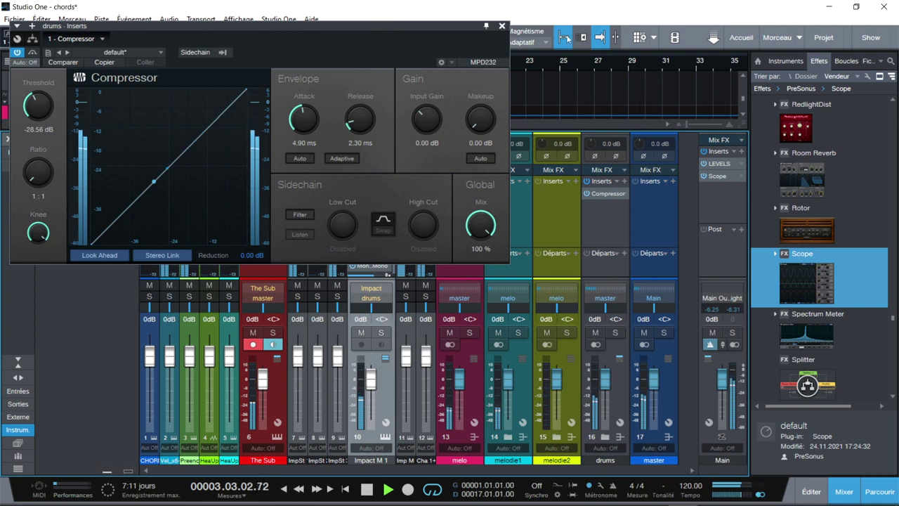
# - Close the drums Compressor window, review the playing arrangement with the mixer hidden, and stop playback
pyautogui.click(501, 26)
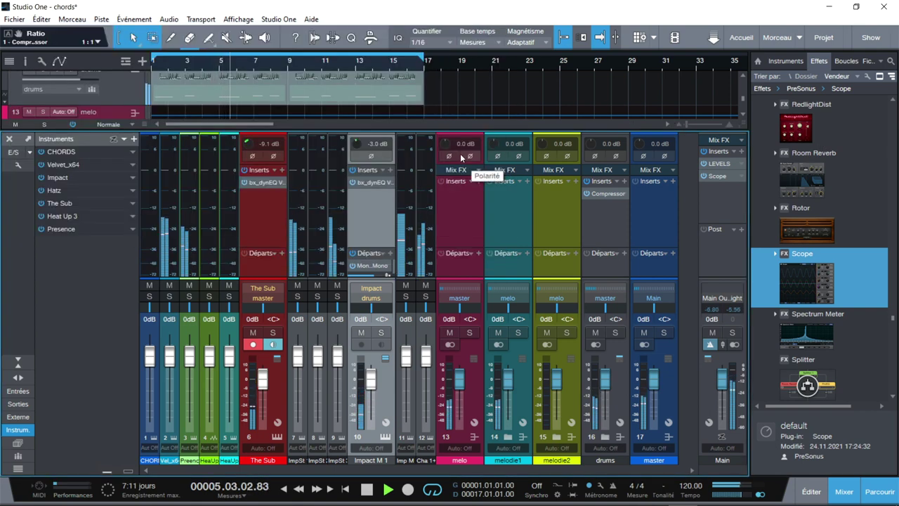
pyautogui.press('F3')
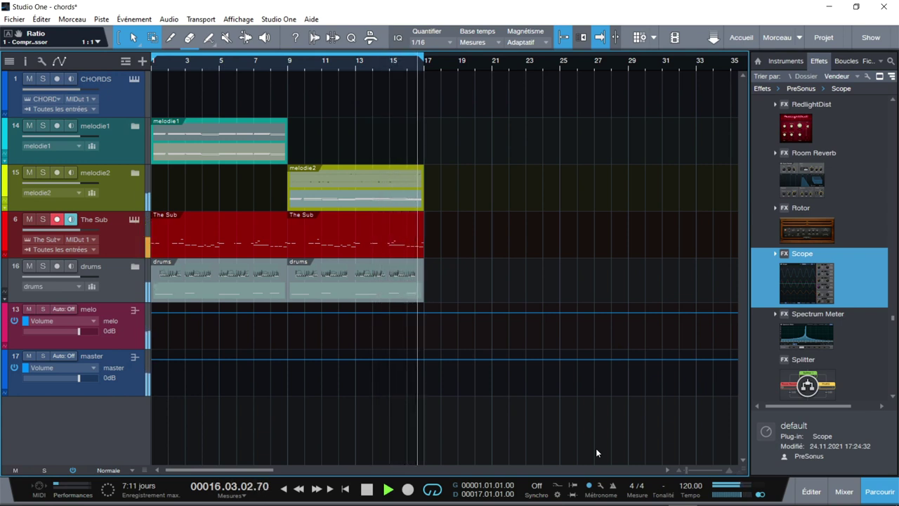
pyautogui.press('space')
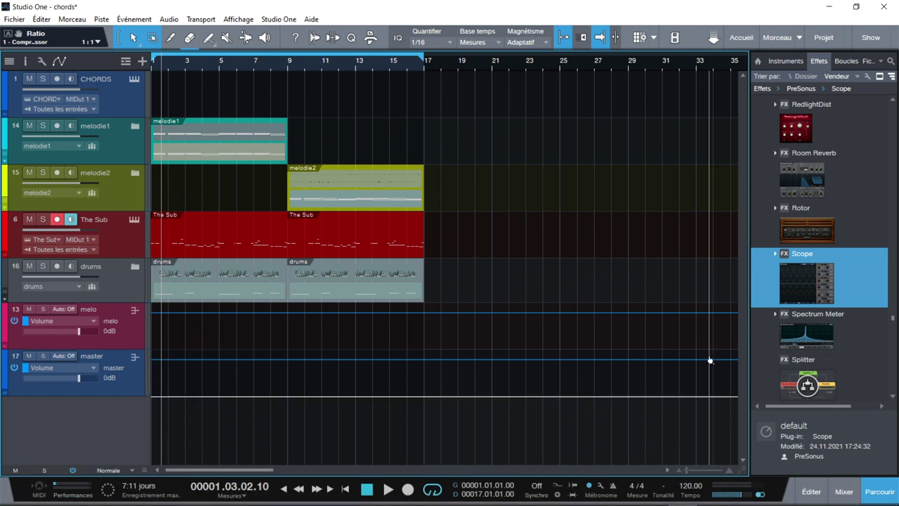
pyautogui.press('F3')
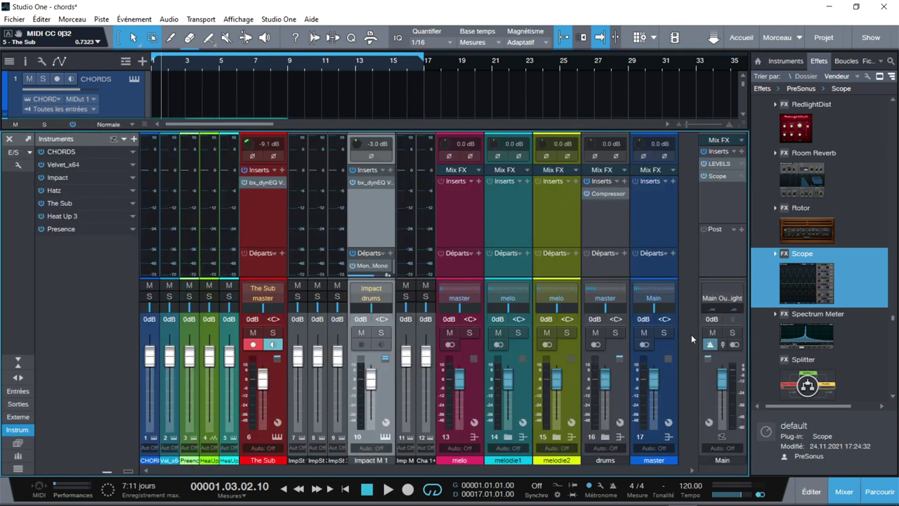
# - Solo the drums channel and play it through the Scope on the Main output to examine its uncompressed waveform
pyautogui.click(605, 192)
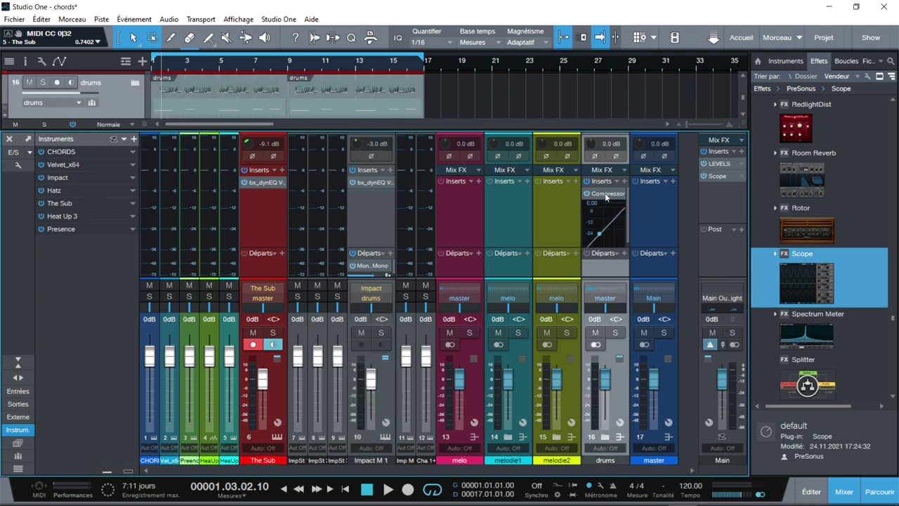
pyautogui.click(717, 177)
pyautogui.moveTo(734, 58); pyautogui.dragTo(304, 59)
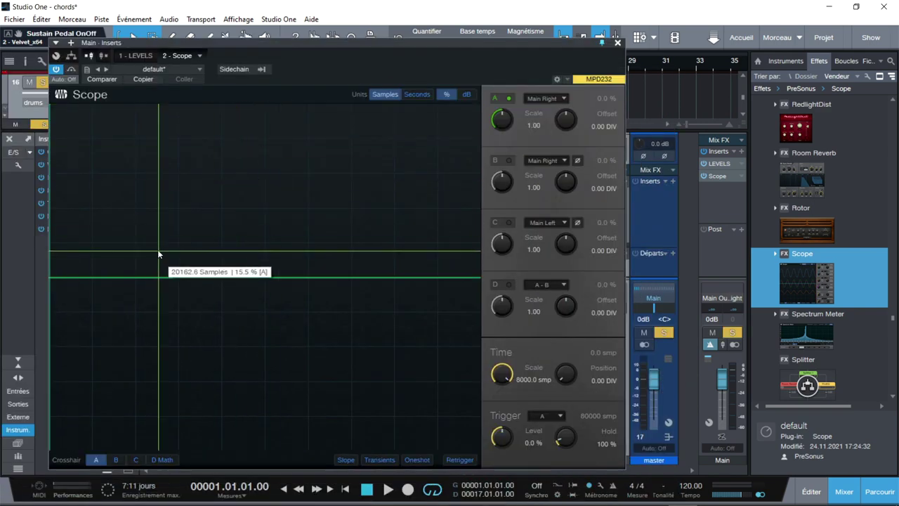
pyautogui.press('space')
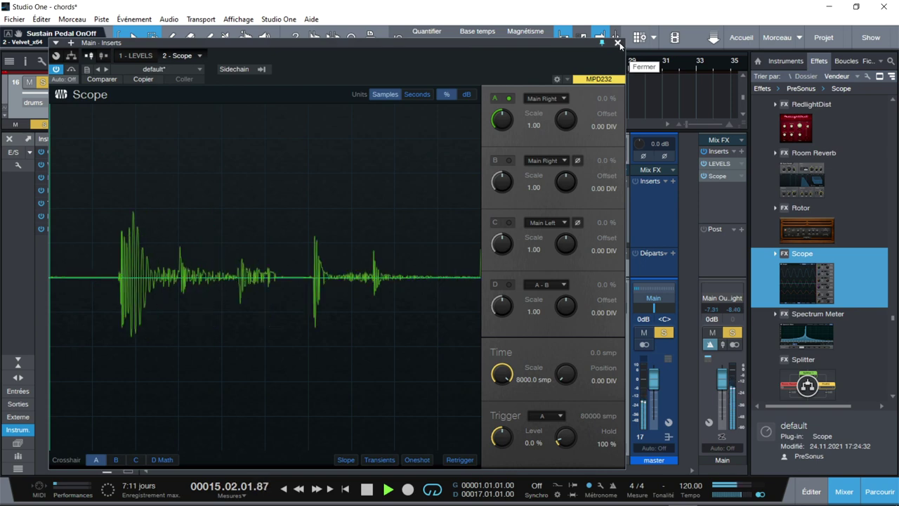
pyautogui.press('space')
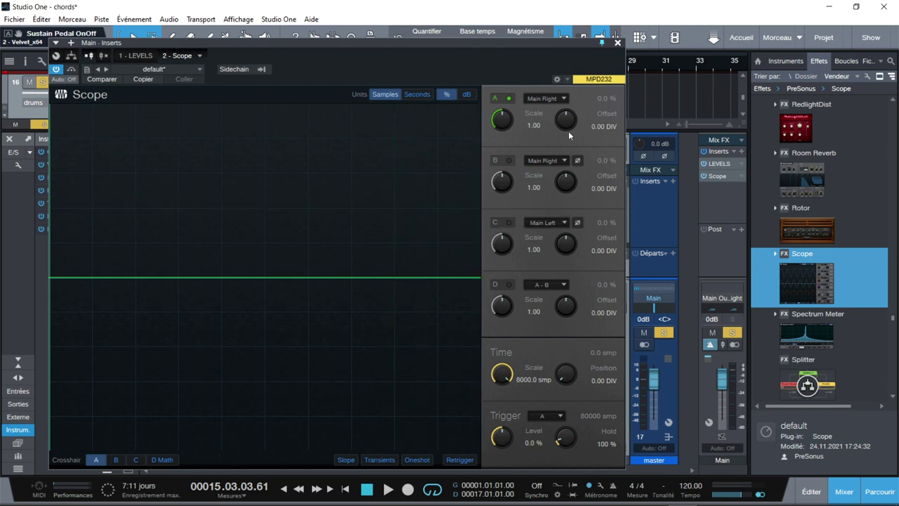
# - Move the Scope window aside and open the drums channel's Compressor beside it
pyautogui.moveTo(538, 48); pyautogui.dragTo(896, 1)
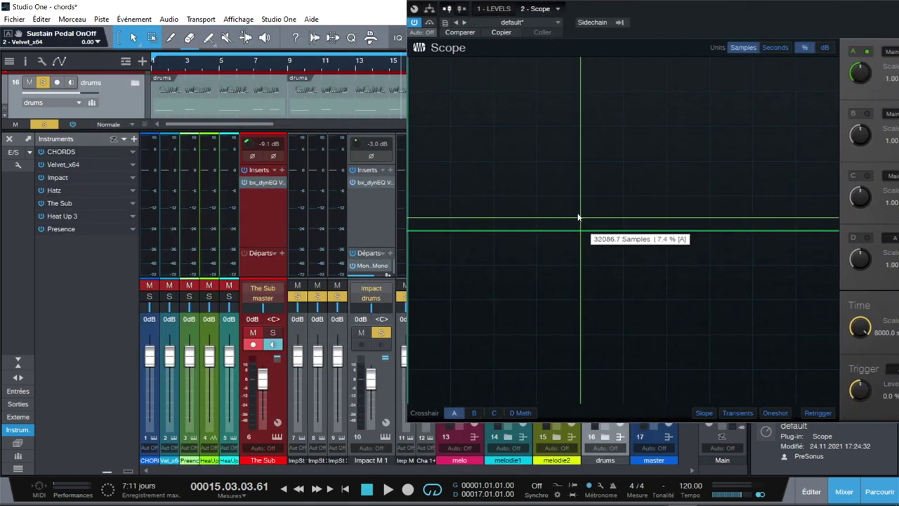
pyautogui.moveTo(754, 74); pyautogui.dragTo(726, 267)
pyautogui.click(600, 196)
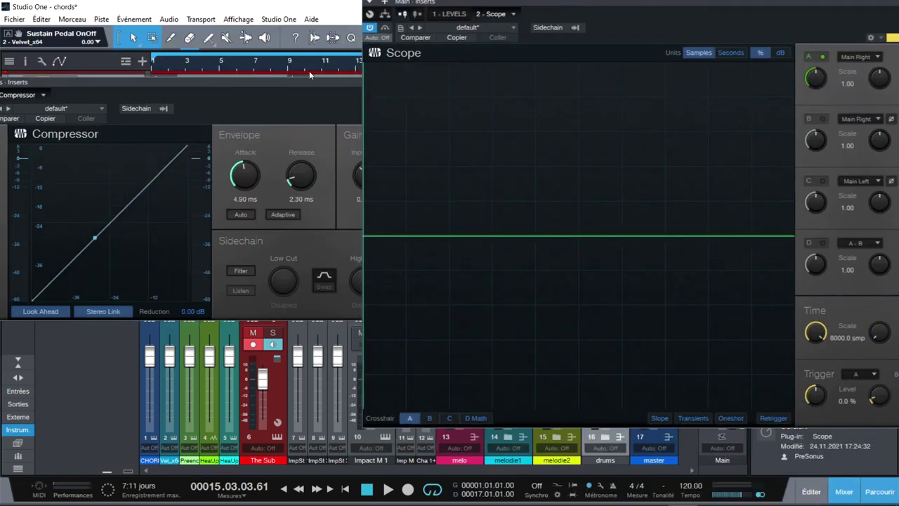
pyautogui.click(309, 71)
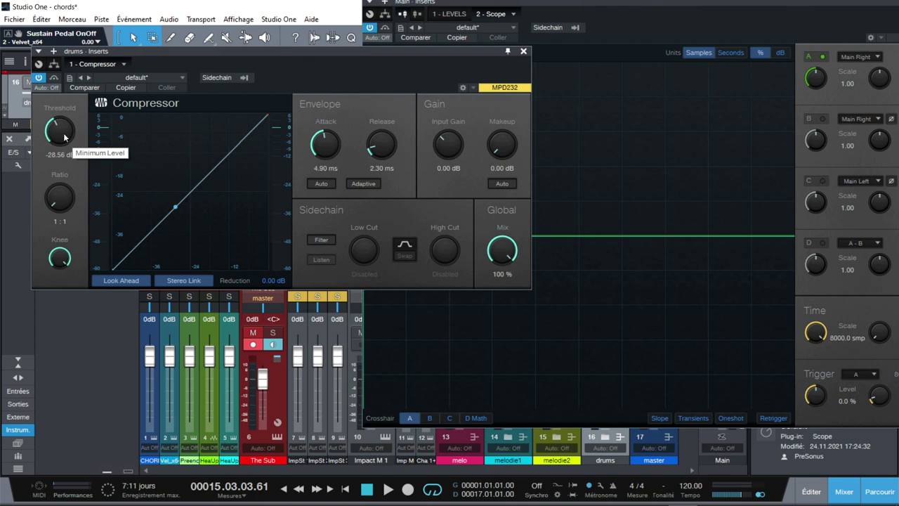
# - Set the drums Compressor's threshold to 0.00 dB and lower it to -23.52 dB
pyautogui.moveTo(64, 138); pyautogui.dragTo(68, 62)
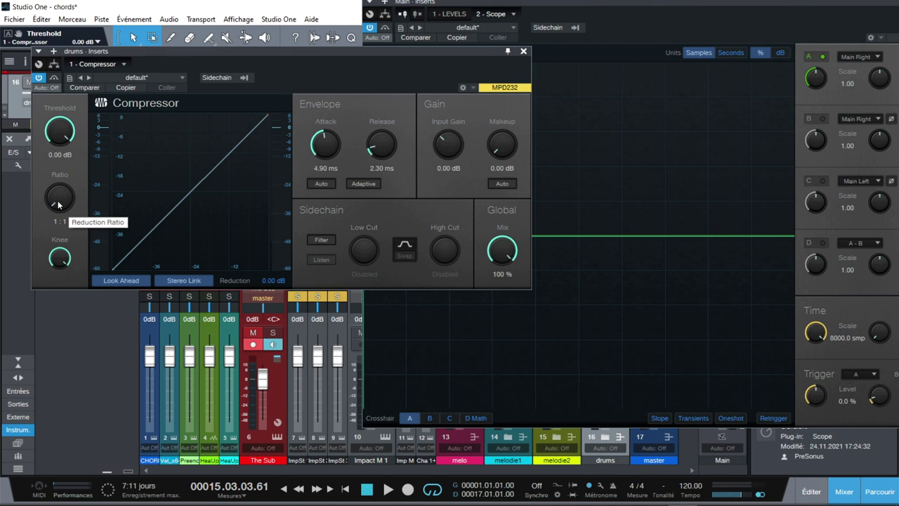
pyautogui.moveTo(61, 121); pyautogui.dragTo(60, 179)
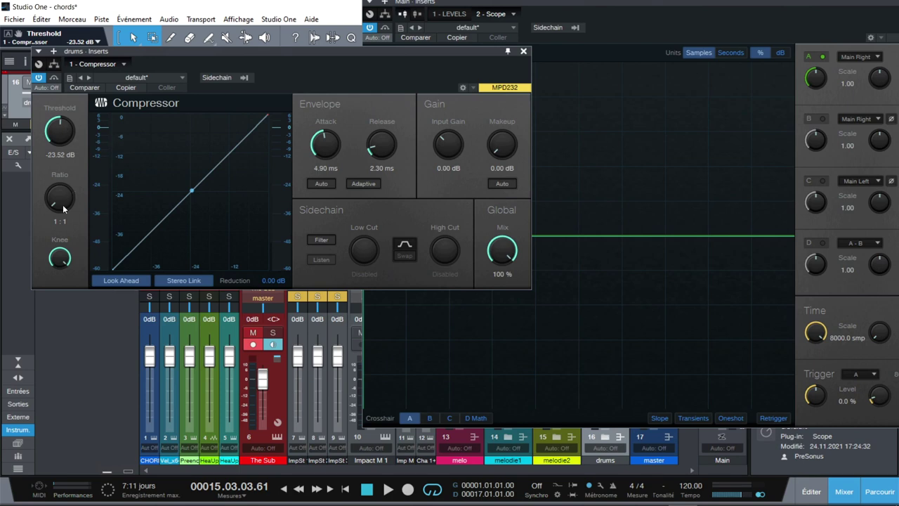
# - Set the Compressor's knee to 0.10 dB and try ratios of 3.3:1 and 20:1 before resetting the ratio to 1:1
pyautogui.moveTo(63, 204); pyautogui.dragTo(51, 327)
pyautogui.moveTo(55, 251); pyautogui.dragTo(56, 495)
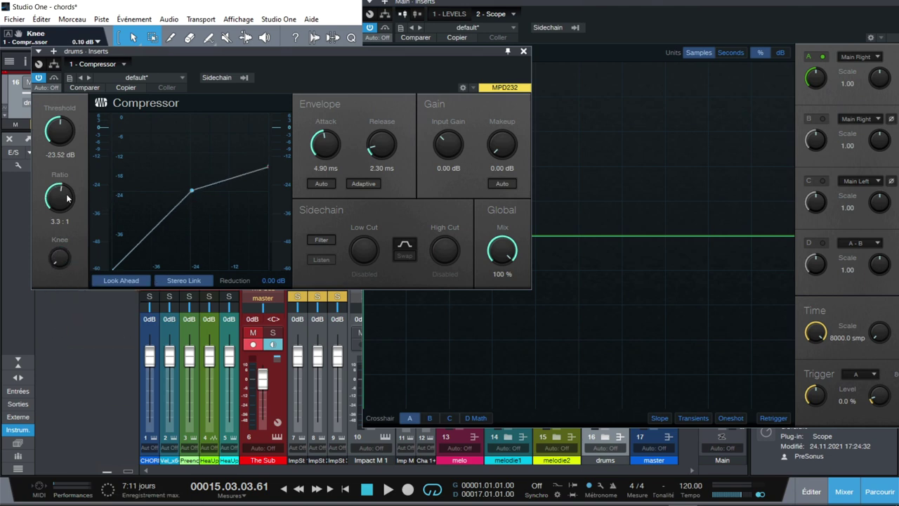
pyautogui.moveTo(61, 197); pyautogui.dragTo(64, 146)
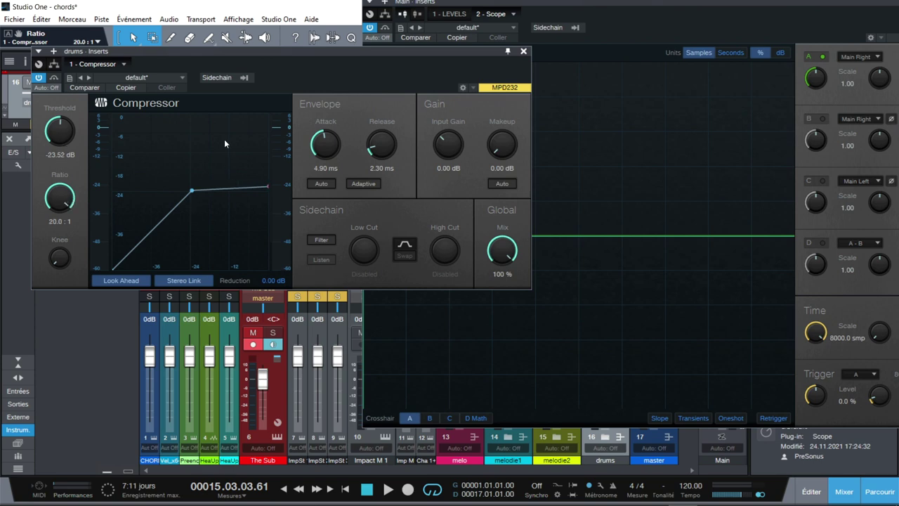
pyautogui.moveTo(67, 198); pyautogui.dragTo(65, 406)
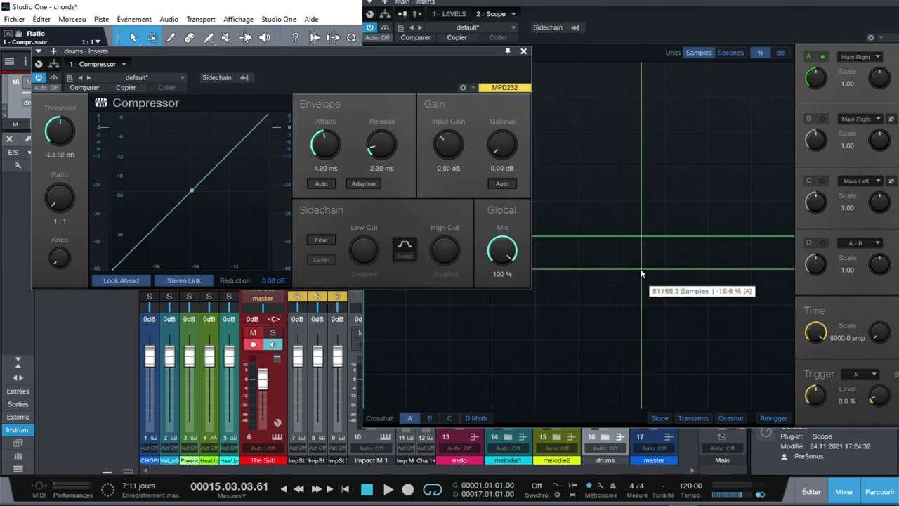
# - Rearrange the Compressor and Scope windows so all compressor controls show in front, with the waveform display still in view
pyautogui.moveTo(457, 51); pyautogui.dragTo(437, 3)
pyautogui.moveTo(653, 2); pyautogui.dragTo(648, 75)
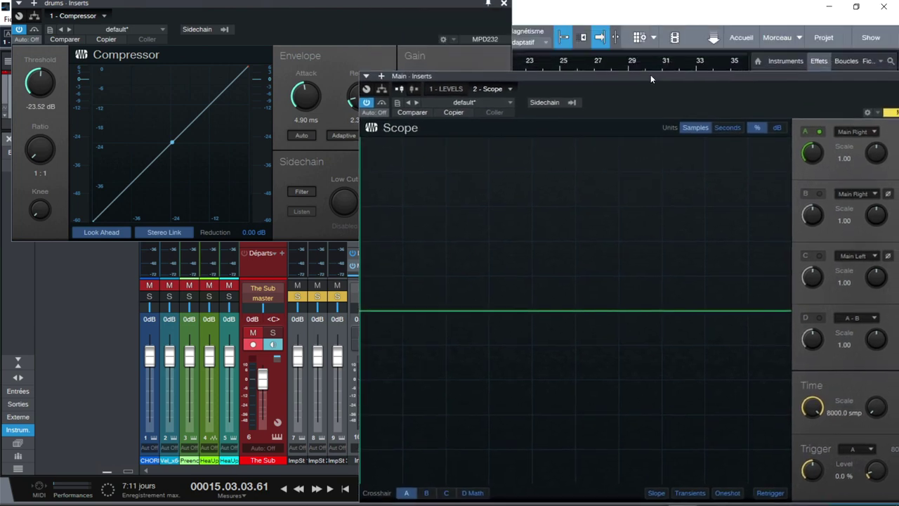
pyautogui.click(405, 5)
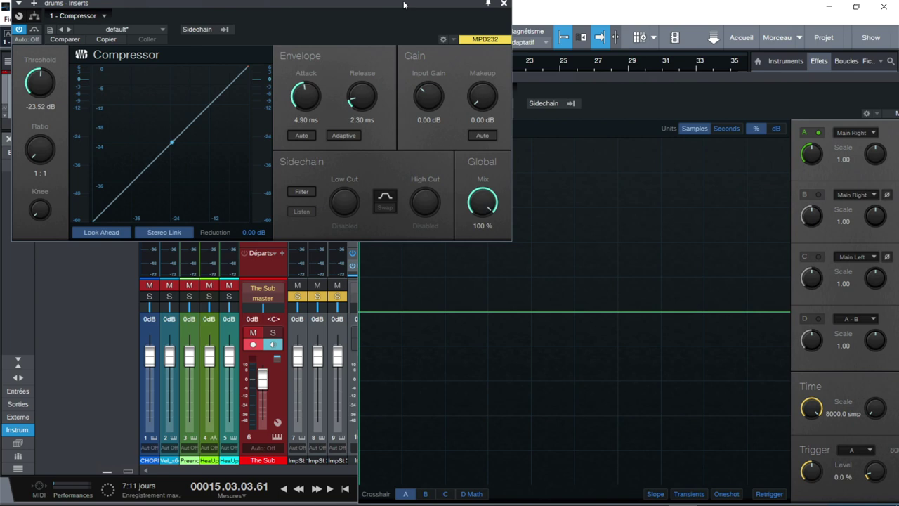
# - Play the soloed drums from the start of the song and raise the Compressor's ratio to 20:1
pyautogui.press(',')
pyautogui.press('space')
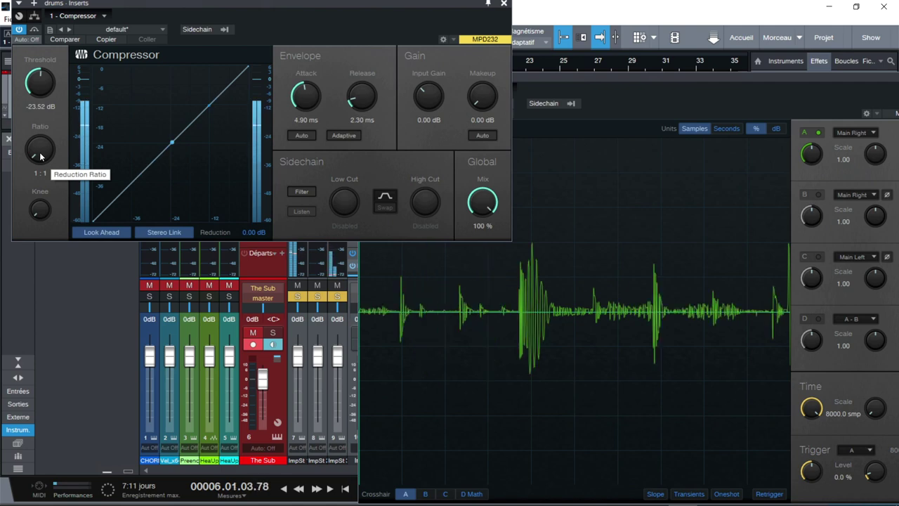
pyautogui.moveTo(40, 156); pyautogui.dragTo(52, 43)
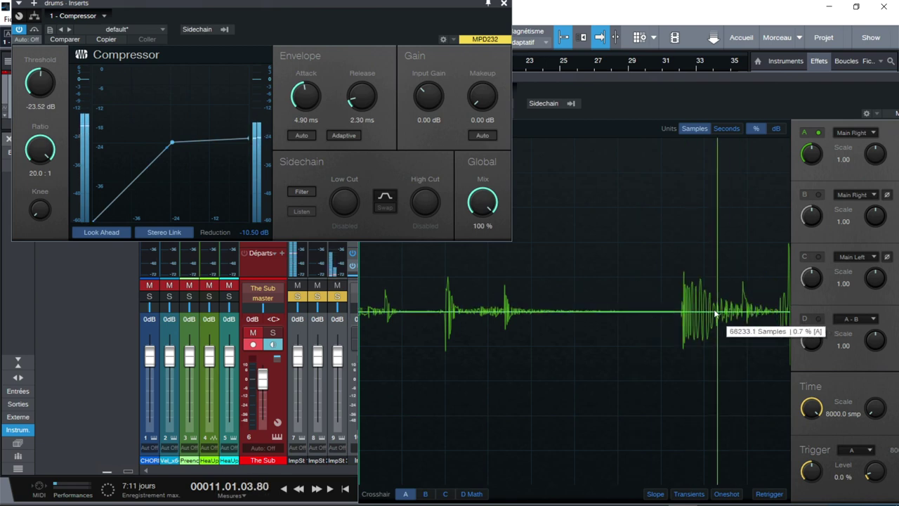
# - Bypass and re-enable the Compressor during playback to compare the drum waveform with and without compression
pyautogui.click(20, 30)
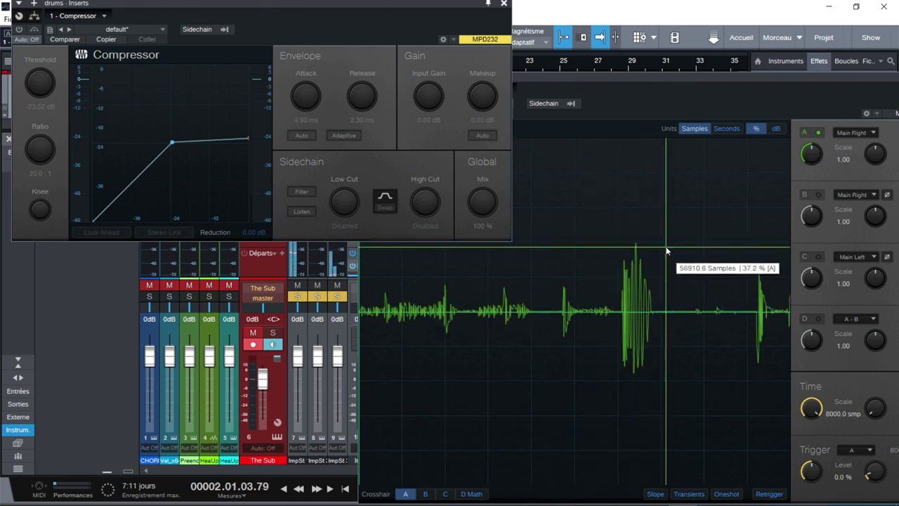
pyautogui.click(19, 30)
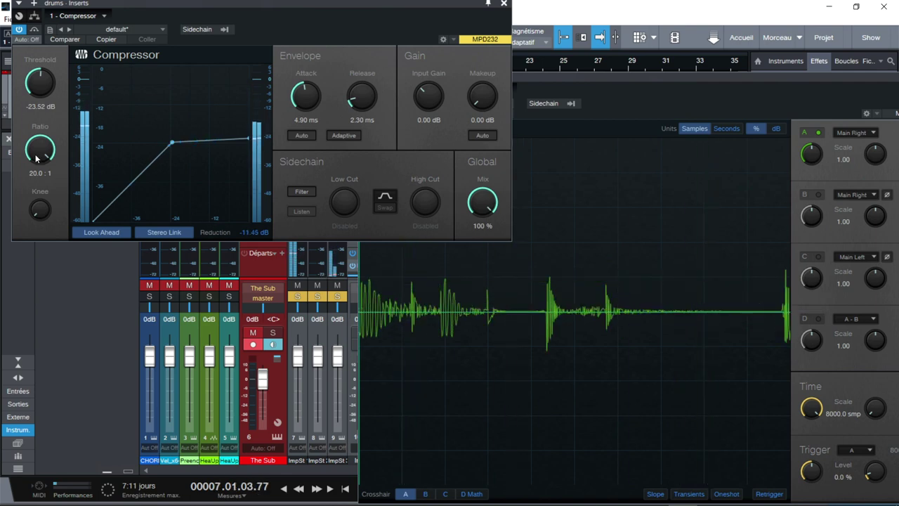
pyautogui.moveTo(40, 149)
pyautogui.mouseDown()
pyautogui.moveTo(40, 161)
pyautogui.moveTo(40, 149)
pyautogui.mouseUp()
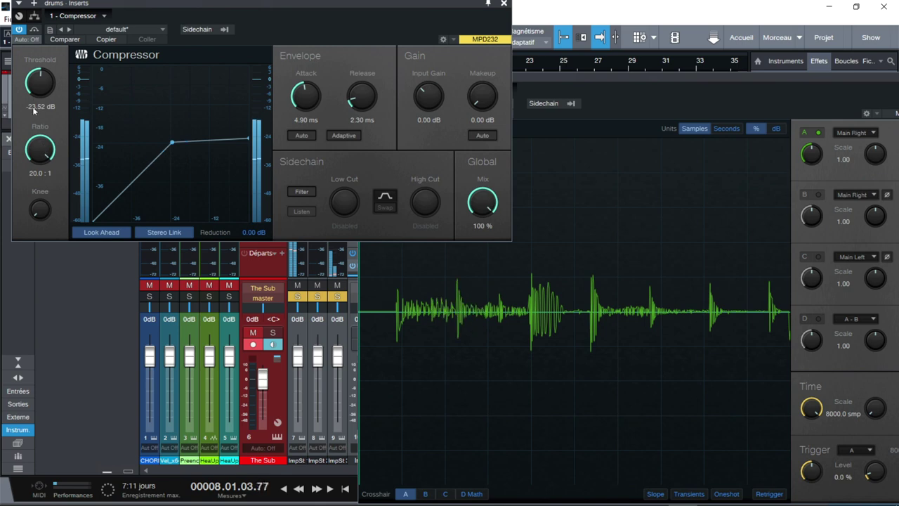
# - Lower the Compressor's threshold to -37.92 dB, raise it to -34.56 dB during playback, and stop the playback
pyautogui.moveTo(37, 85); pyautogui.dragTo(32, 116)
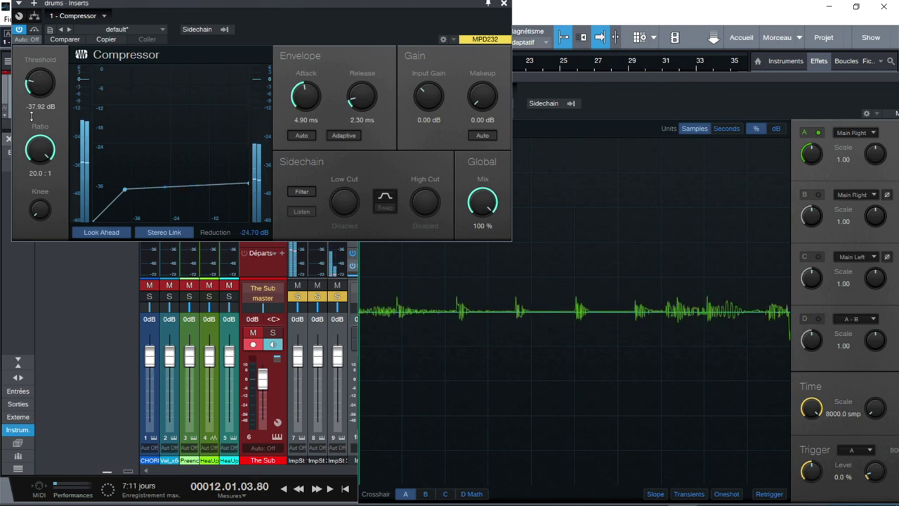
pyautogui.moveTo(32, 117); pyautogui.dragTo(34, 111)
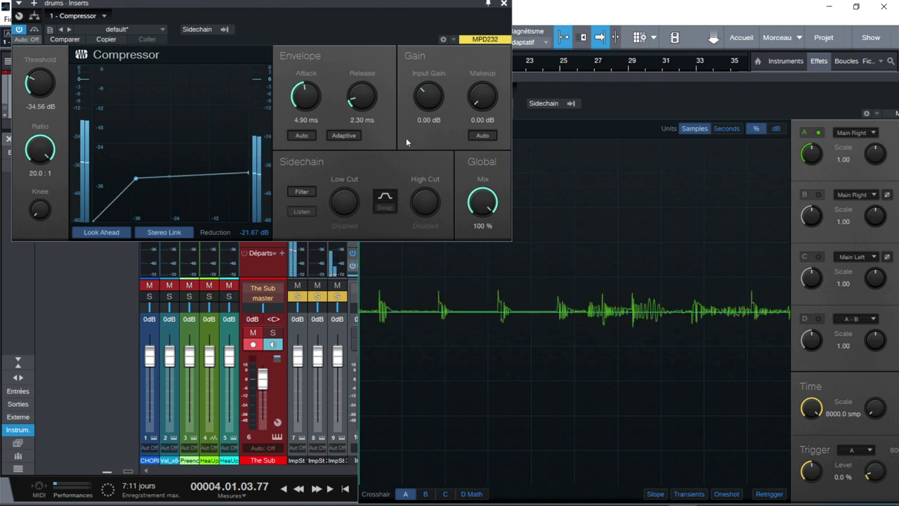
pyautogui.press('space')
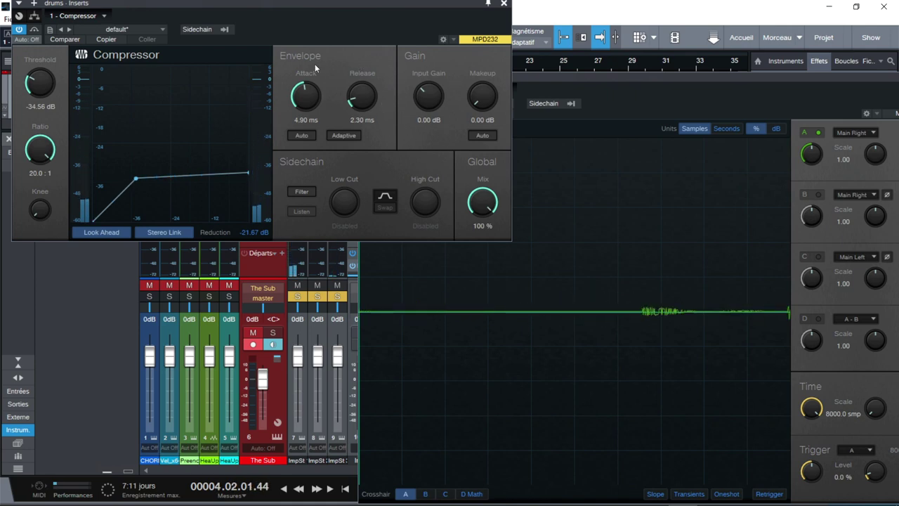
# - Set the Compressor's threshold to -18.48 dB and its ratio to 4.2:1, passing through -24.96 dB and 11.7:1
pyautogui.moveTo(45, 86); pyautogui.dragTo(53, 65)
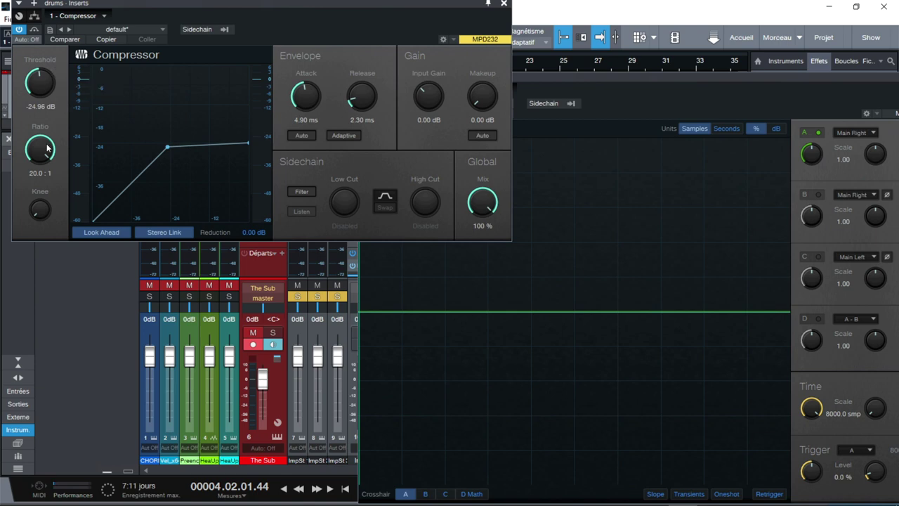
pyautogui.moveTo(41, 157)
pyautogui.mouseDown()
pyautogui.moveTo(37, 206)
pyautogui.moveTo(36, 161)
pyautogui.mouseUp()
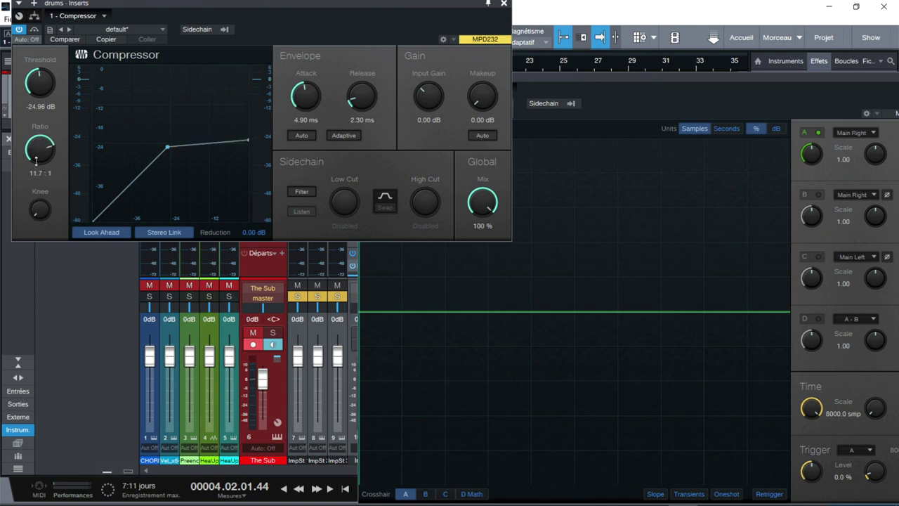
pyautogui.moveTo(42, 82); pyautogui.dragTo(45, 72)
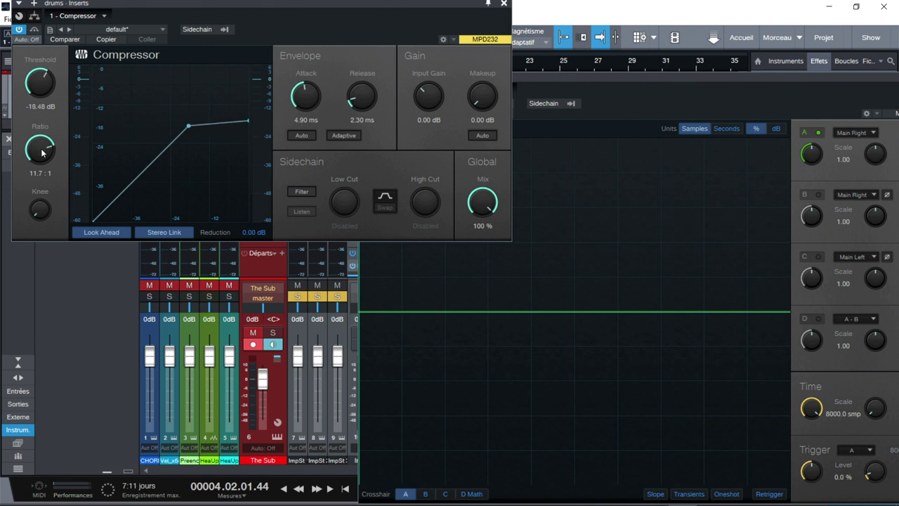
pyautogui.moveTo(42, 153); pyautogui.dragTo(40, 174)
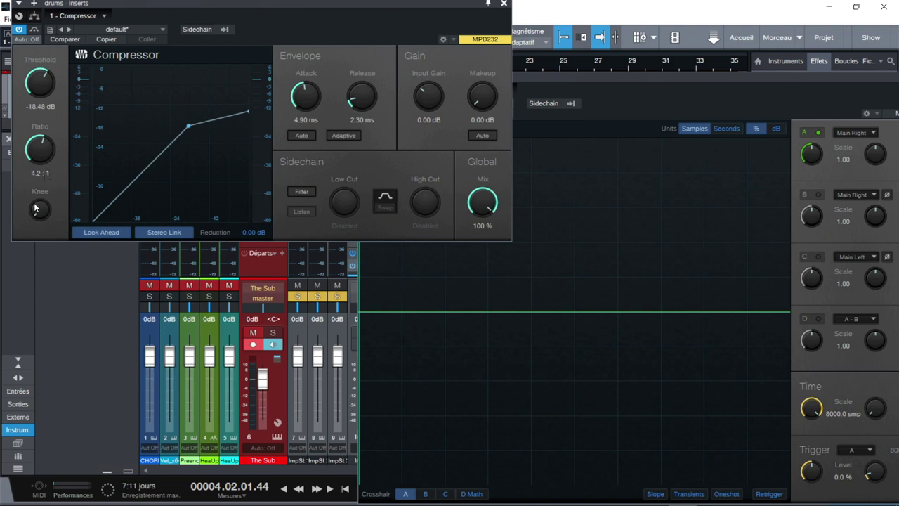
# - Try a softer knee on the compression curve, bring it back near its minimum, and set the ratio to 6.3:1
pyautogui.moveTo(38, 209)
pyautogui.moveTo(39, 218); pyautogui.dragTo(44, 188)
pyautogui.moveTo(49, 192); pyautogui.dragTo(54, 318)
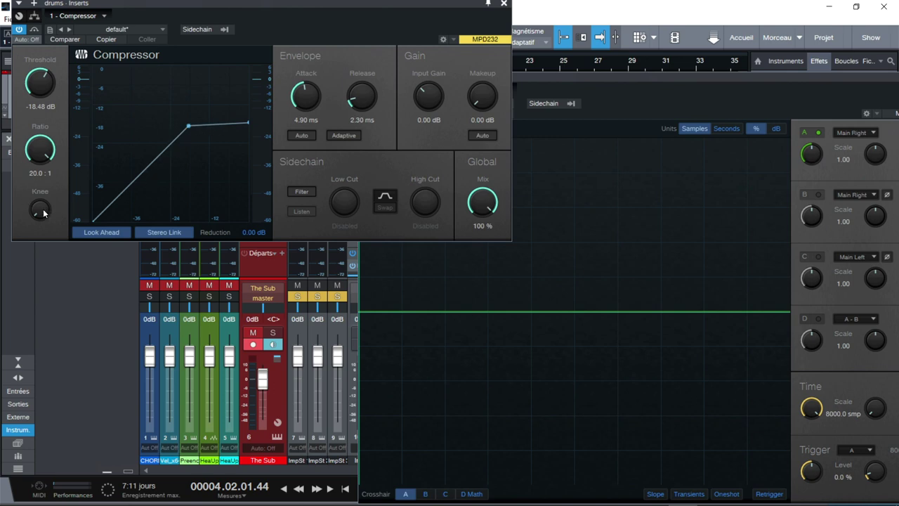
pyautogui.moveTo(41, 209)
pyautogui.mouseDown()
pyautogui.moveTo(63, 97)
pyautogui.moveTo(47, 163)
pyautogui.moveTo(47, 251)
pyautogui.moveTo(50, 202)
pyautogui.moveTo(34, 205)
pyautogui.mouseUp()
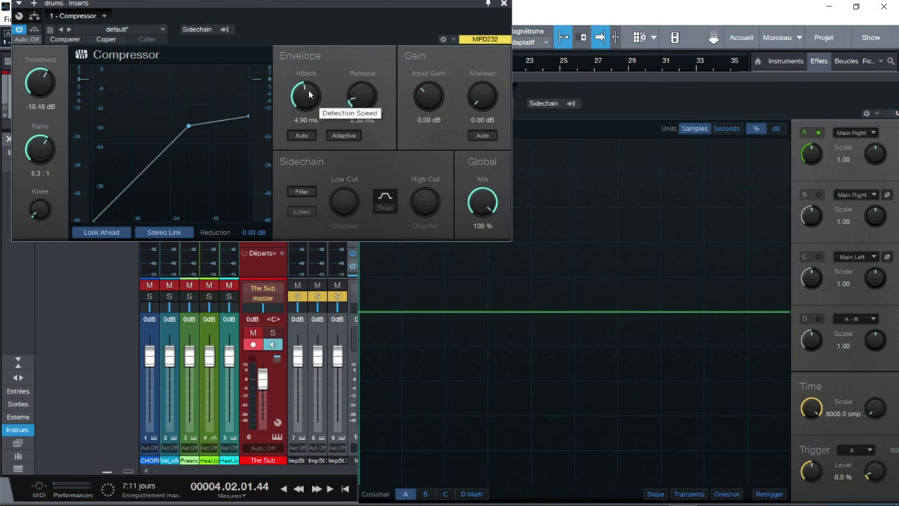
# - Set the Compressor's attack to 0.20 ms and release to 44.7 ms, and play the drums with these settings
pyautogui.moveTo(309, 94); pyautogui.dragTo(304, 110)
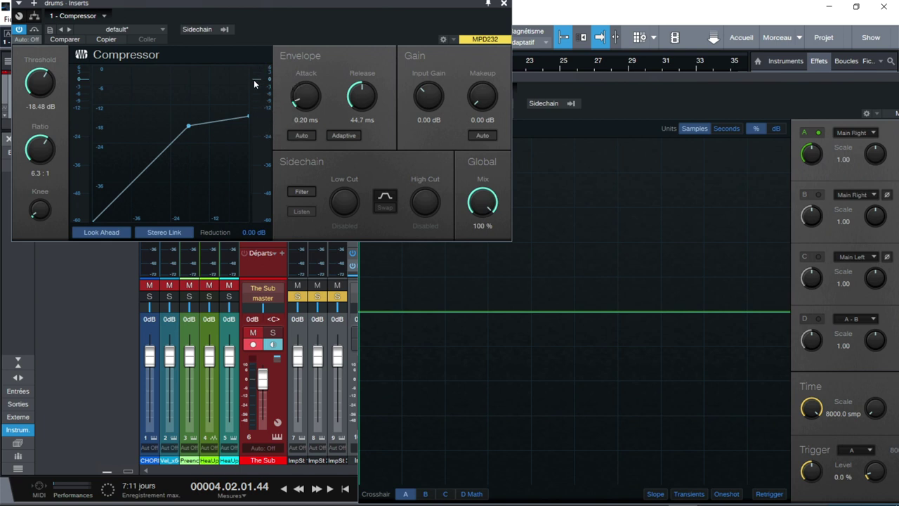
pyautogui.press('space')
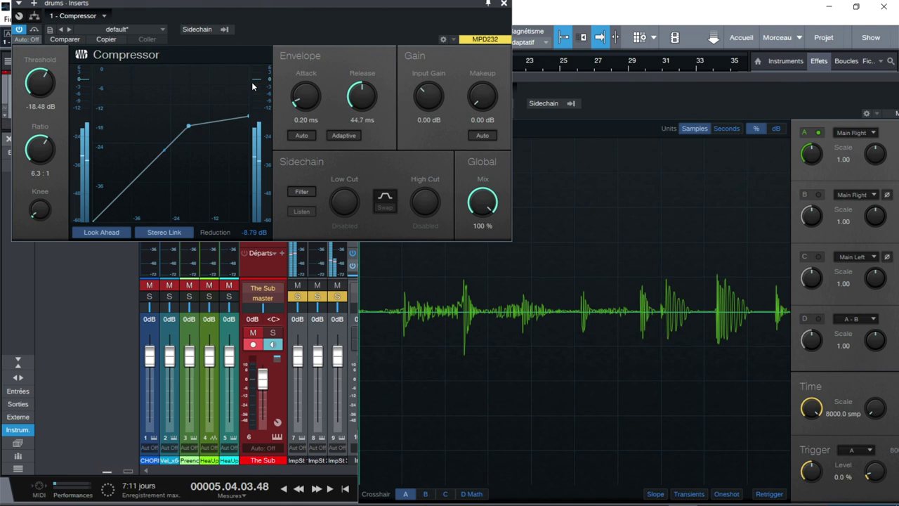
# - Set the Compressor's threshold to -24.48 dB and its ratio to 12.6:1 during playback
pyautogui.moveTo(34, 87); pyautogui.dragTo(96, 131)
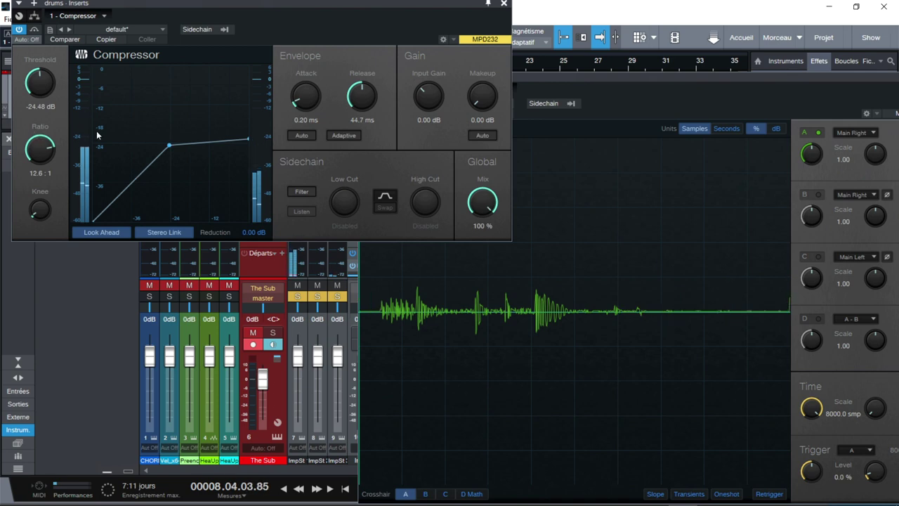
# - Set the Compressor's attack to 8.75 ms and its release to 1.83 ms while the drums play
pyautogui.moveTo(254, 87)
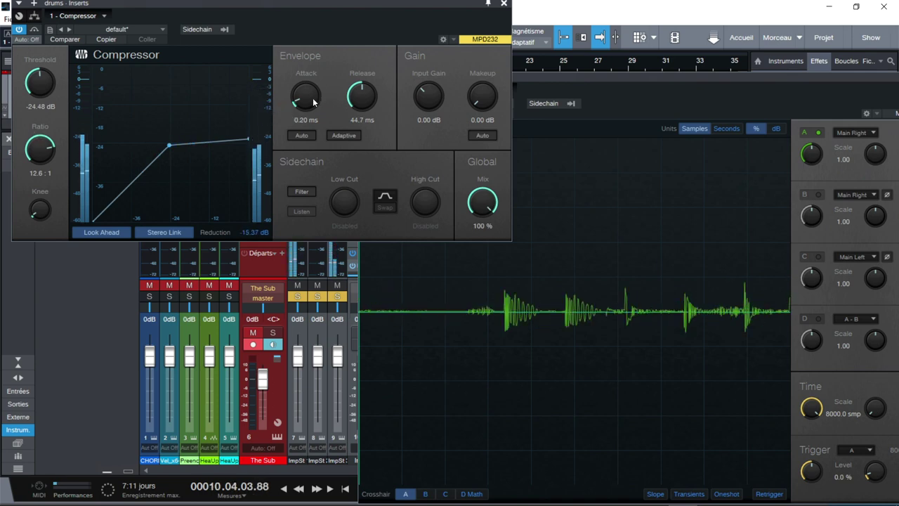
pyautogui.moveTo(314, 103); pyautogui.dragTo(309, 46)
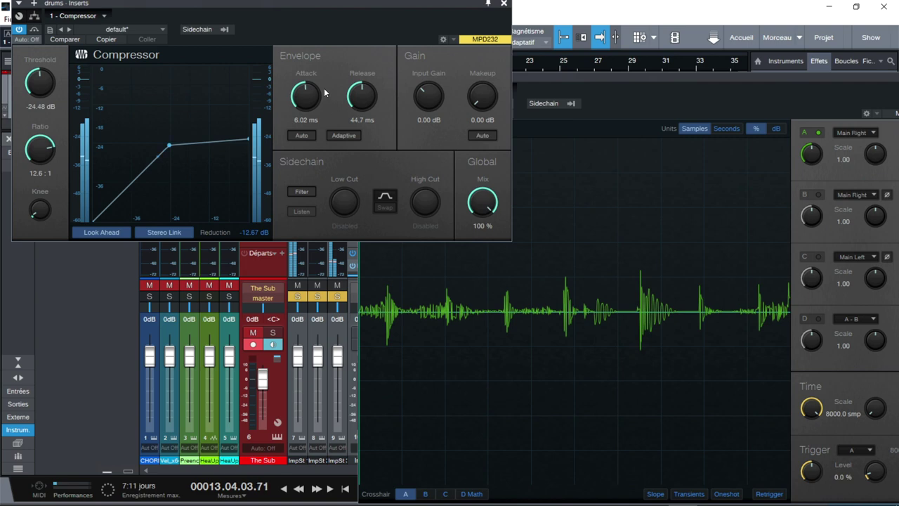
pyautogui.moveTo(356, 112); pyautogui.dragTo(355, 143)
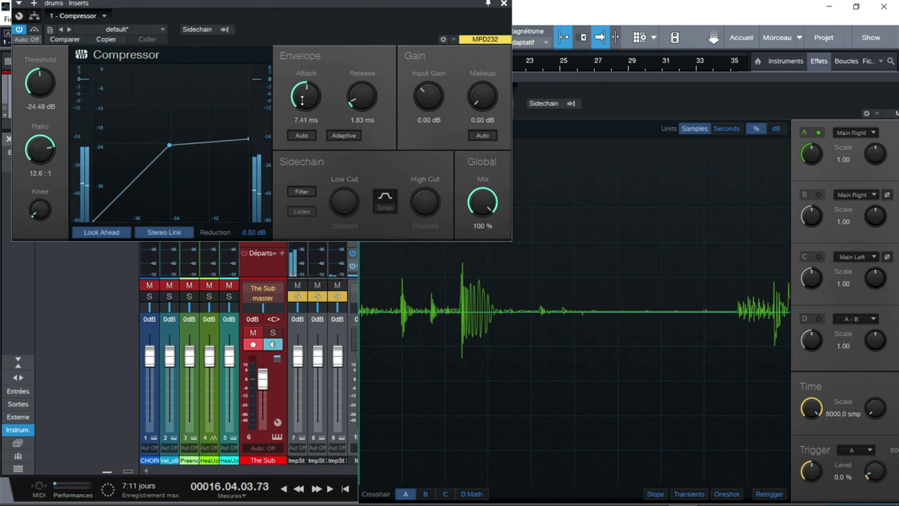
pyautogui.moveTo(302, 101); pyautogui.dragTo(303, 102)
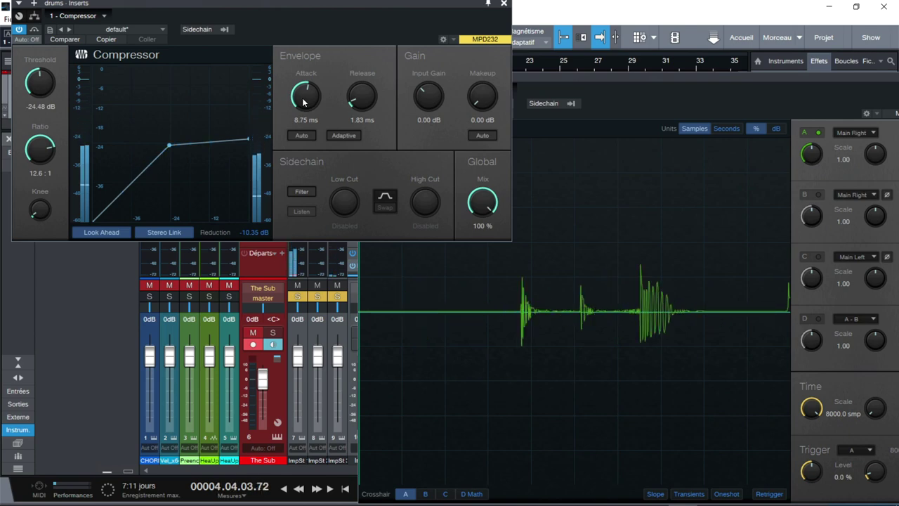
# - Compare a 0.19 ms attack and 54.0 ms release with an 8.05 ms attack and a much shorter release during playback
pyautogui.moveTo(302, 103); pyautogui.dragTo(297, 148)
pyautogui.moveTo(347, 53); pyautogui.dragTo(345, 37)
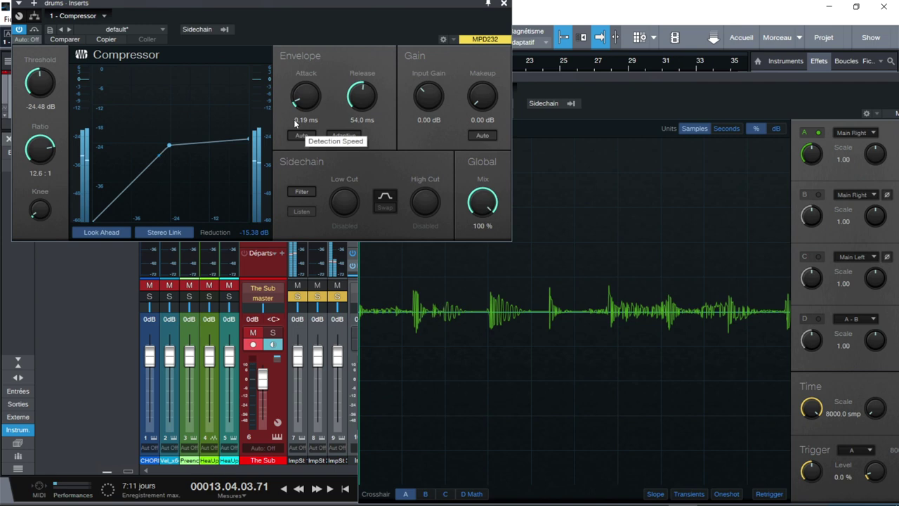
pyautogui.moveTo(295, 122); pyautogui.dragTo(312, 53)
pyautogui.moveTo(361, 96); pyautogui.dragTo(350, 122)
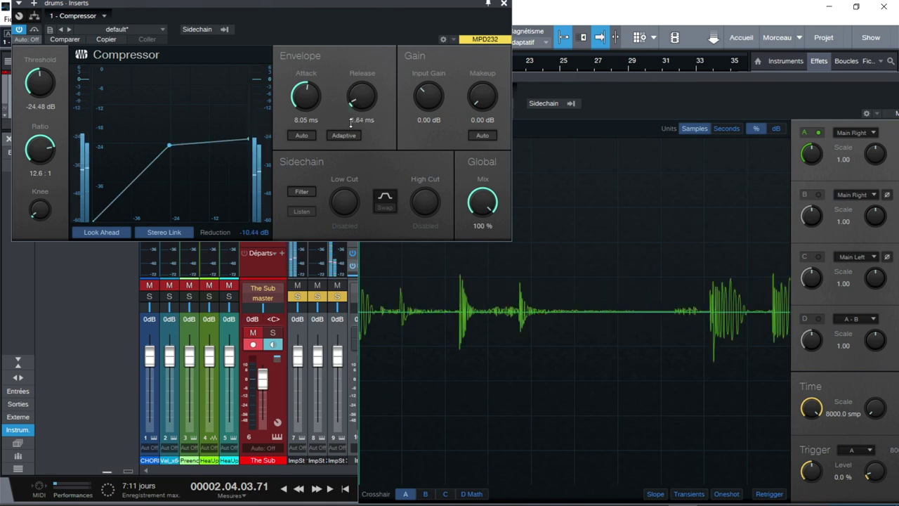
# - Set the Compressor's attack to 5.78 ms and release to 36.9 ms, after trying a 0.10 ms attack and releases of 58.3 ms and 1.00 ms
pyautogui.moveTo(350, 122); pyautogui.dragTo(361, 77)
pyautogui.moveTo(306, 96); pyautogui.dragTo(286, 135)
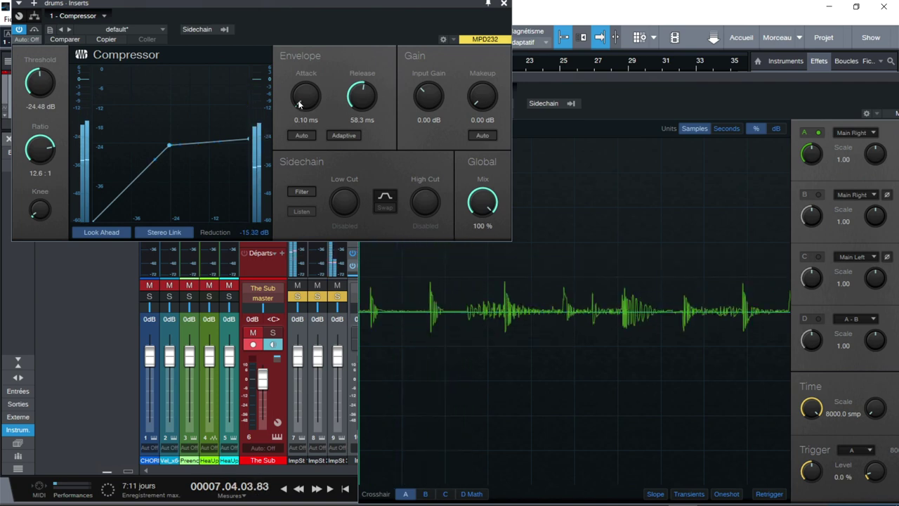
pyautogui.moveTo(300, 104); pyautogui.dragTo(300, 40)
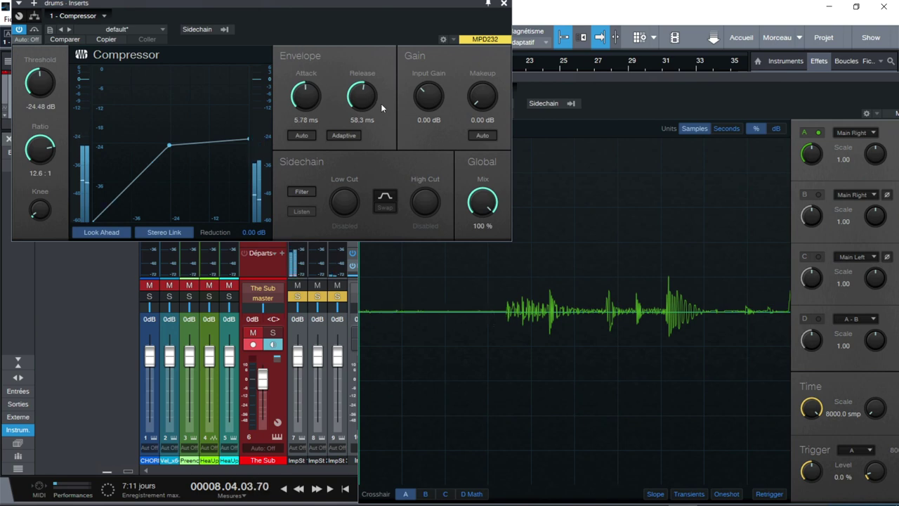
pyautogui.moveTo(362, 97); pyautogui.dragTo(357, 191)
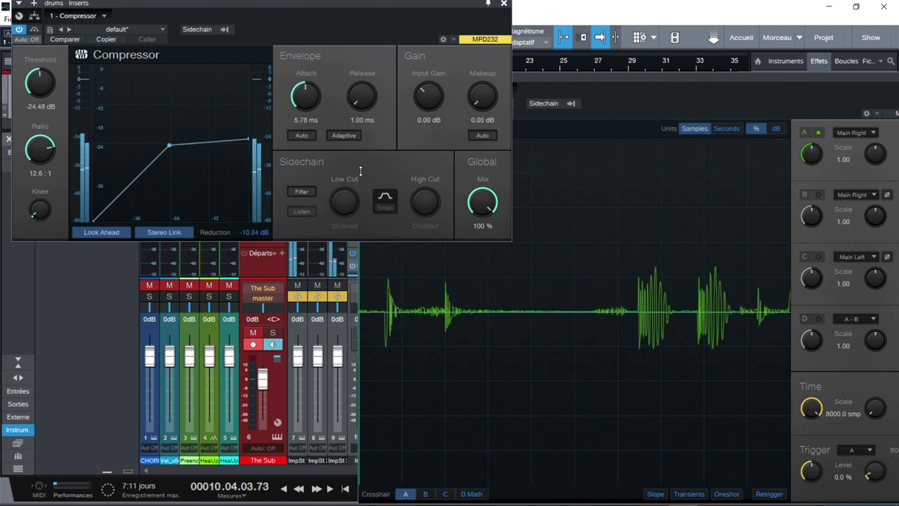
pyautogui.moveTo(362, 97); pyautogui.dragTo(382, 54)
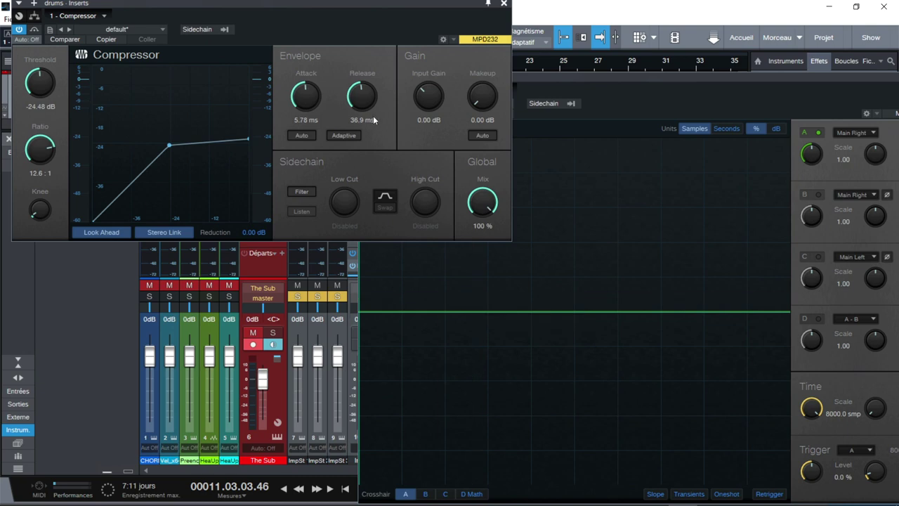
# - Enable the automatic, adaptive envelope for attack and release, and set the Compressor's input gain to -0.72 dB
pyautogui.click(300, 138)
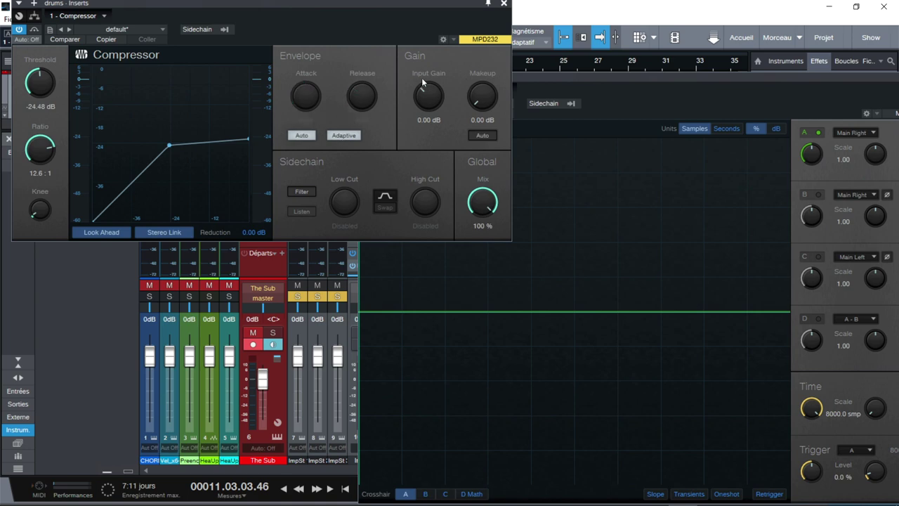
pyautogui.moveTo(428, 102); pyautogui.dragTo(427, 88)
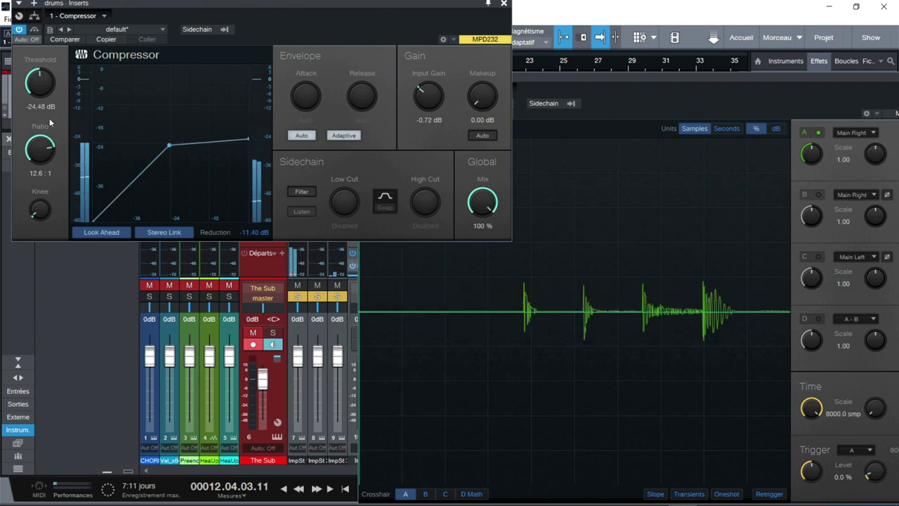
# - Raise the Compressor's threshold to 0.00 dB for comparison, and bring it down to -25.68 dB during playback
pyautogui.moveTo(40, 83); pyautogui.dragTo(40, 42)
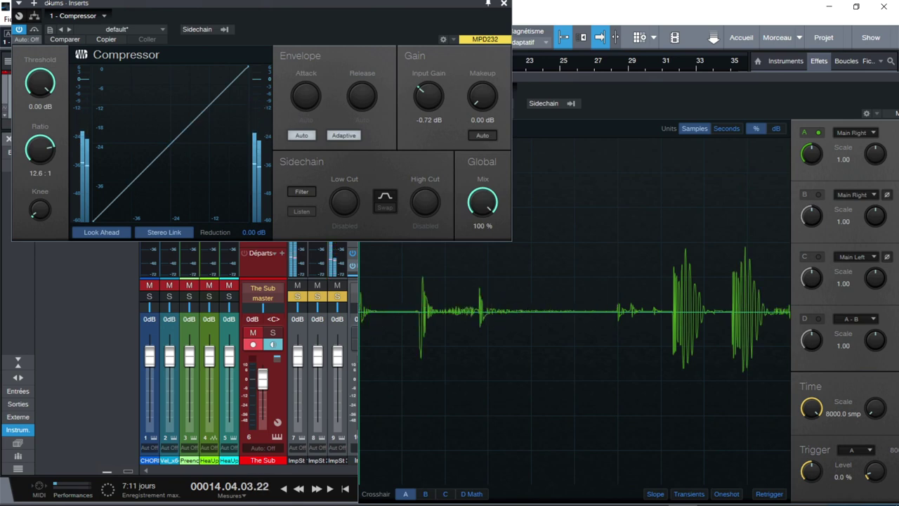
pyautogui.moveTo(51, 3); pyautogui.dragTo(39, 80)
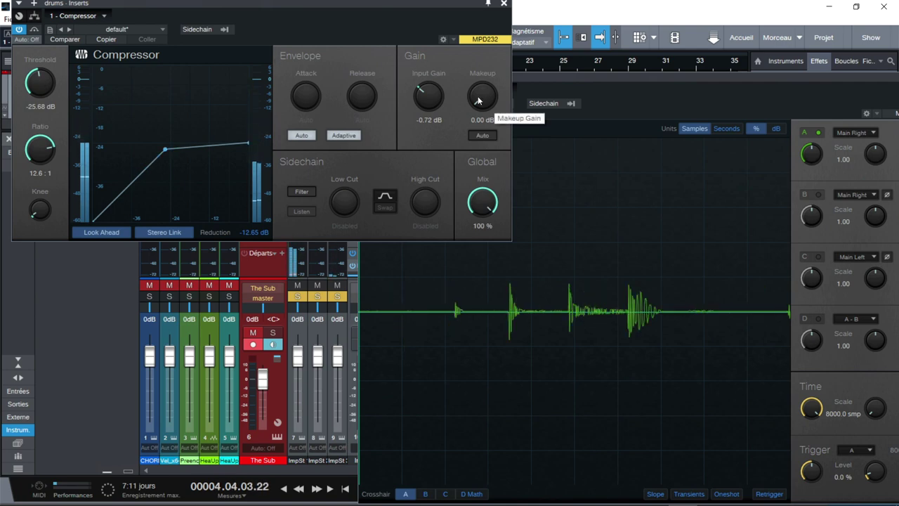
# - Set the makeup gain to 4.80 dB and compare the drums with the Compressor bypassed and active
pyautogui.moveTo(478, 99); pyautogui.dragTo(480, 89)
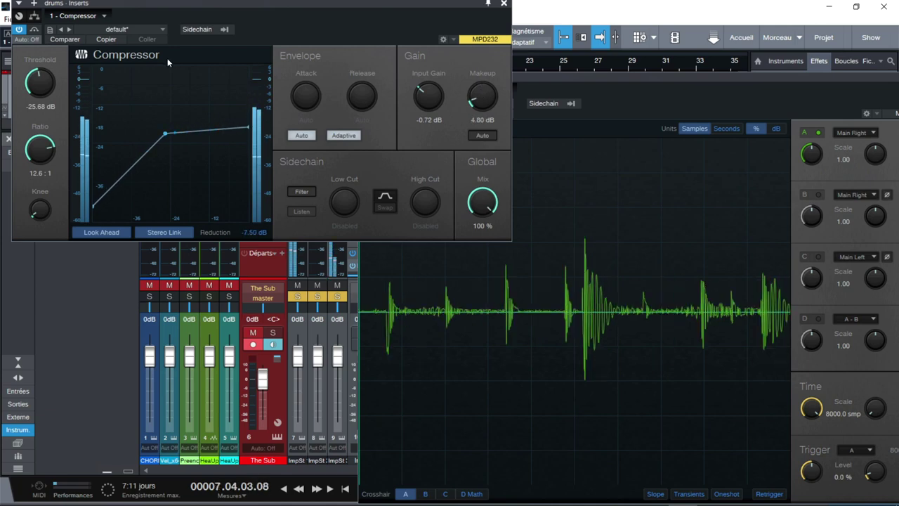
pyautogui.click(20, 32)
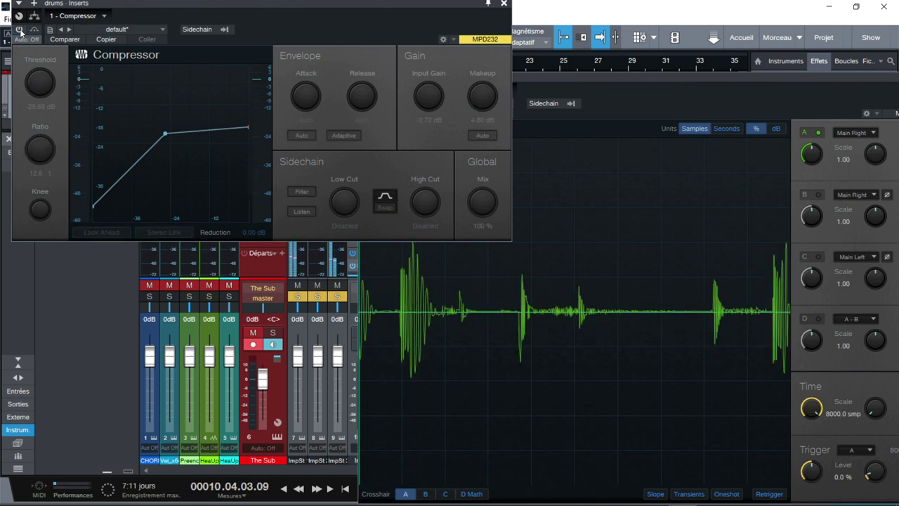
pyautogui.click(20, 32)
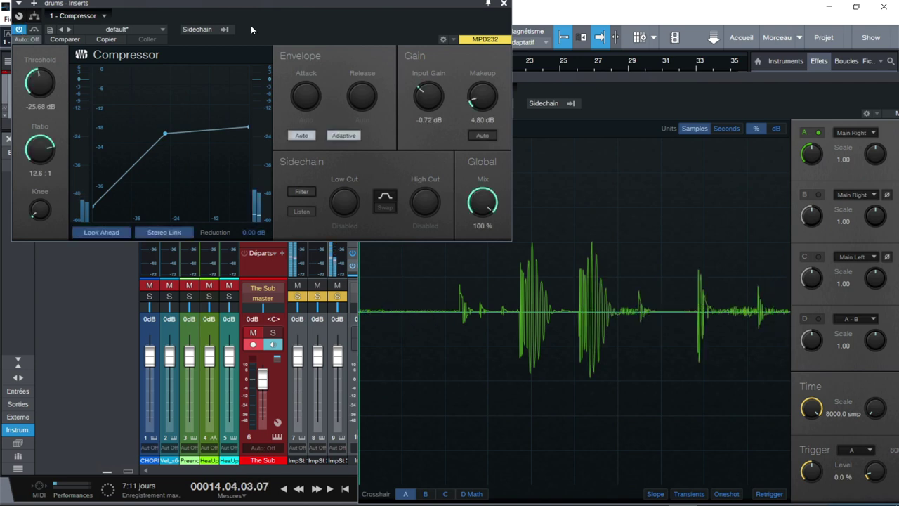
# - Set the makeup gain to 7.20 dB and compare the drums repeatedly with the Compressor bypassed and active, ending with it active
pyautogui.moveTo(494, 100); pyautogui.dragTo(495, 78)
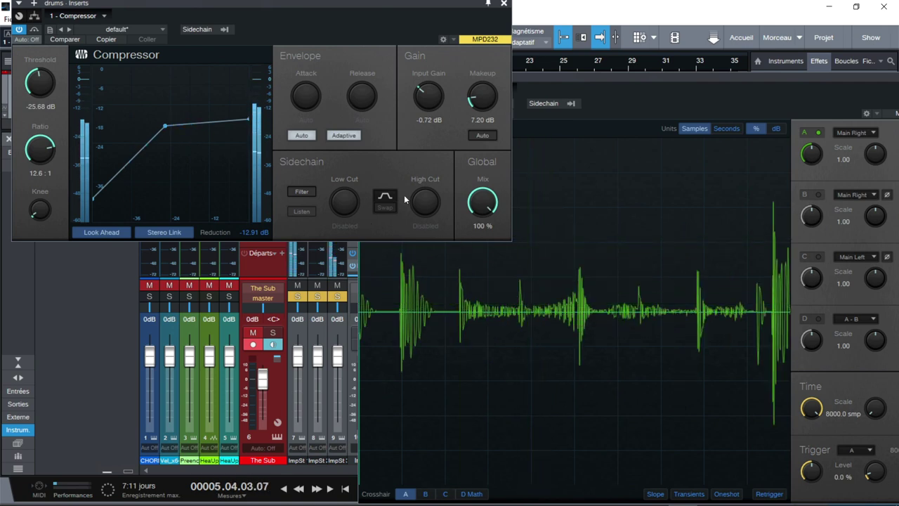
pyautogui.click(19, 29)
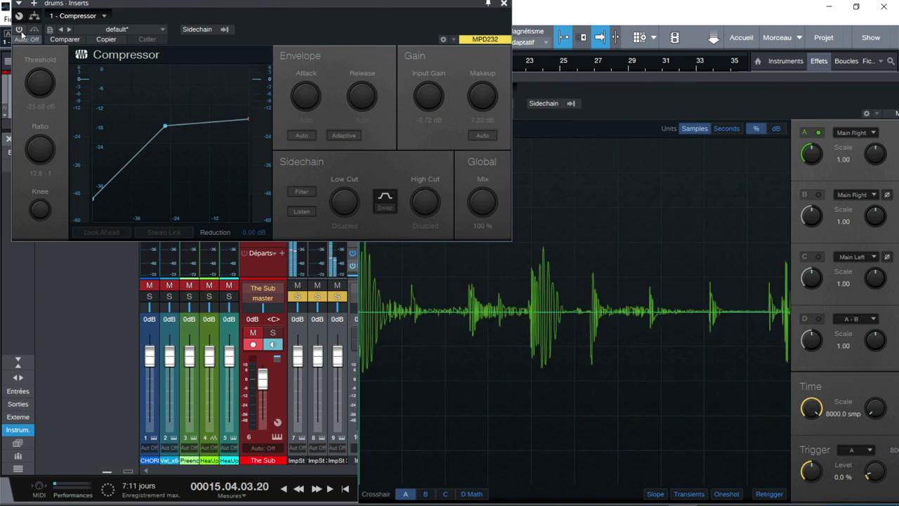
pyautogui.click(20, 31)
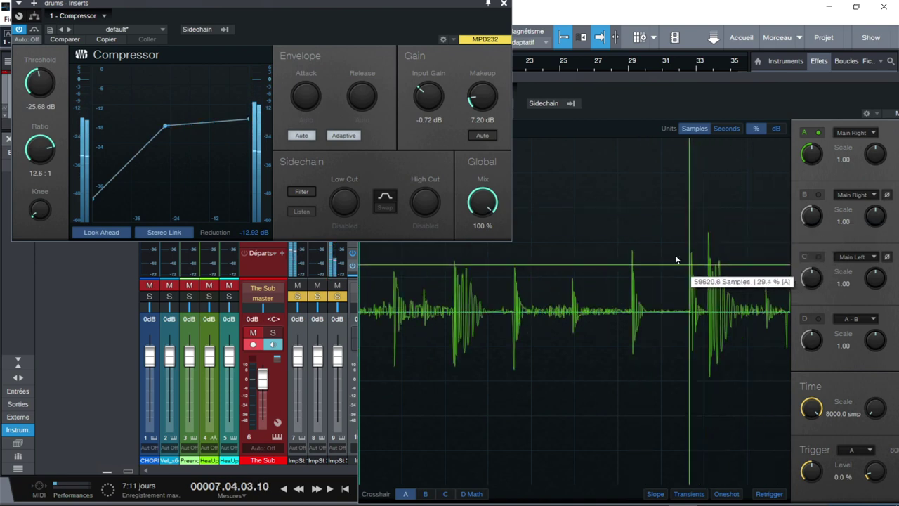
pyautogui.click(20, 31)
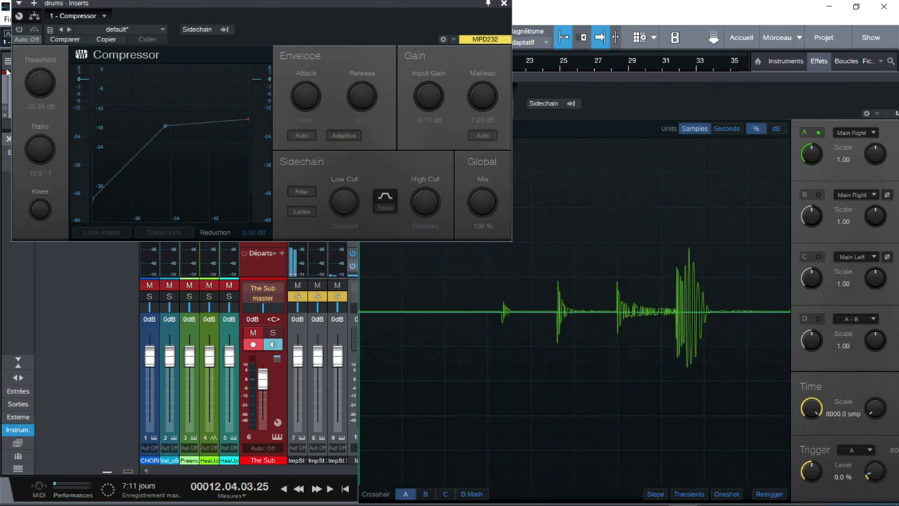
pyautogui.click(19, 30)
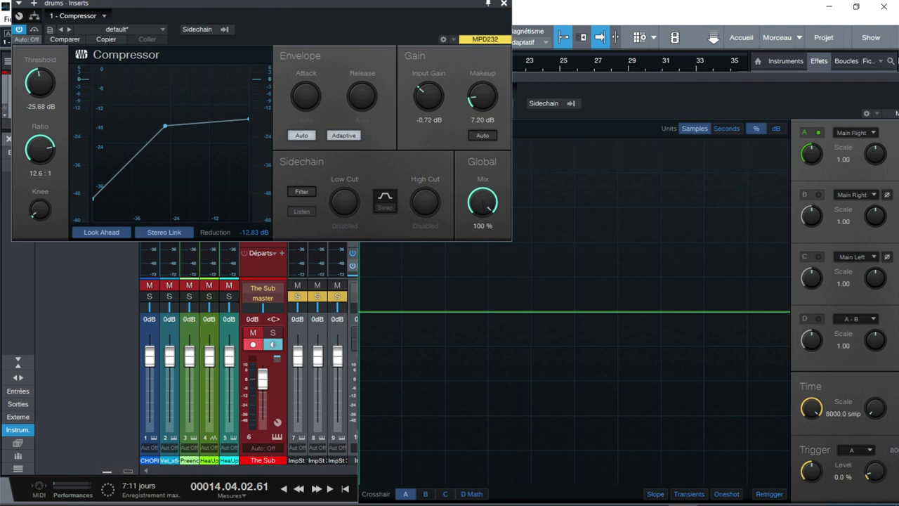
# - Close the Scope window and set the drum bus Compressor's threshold to -38.88 dB
pyautogui.moveTo(884, 83); pyautogui.dragTo(655, 87)
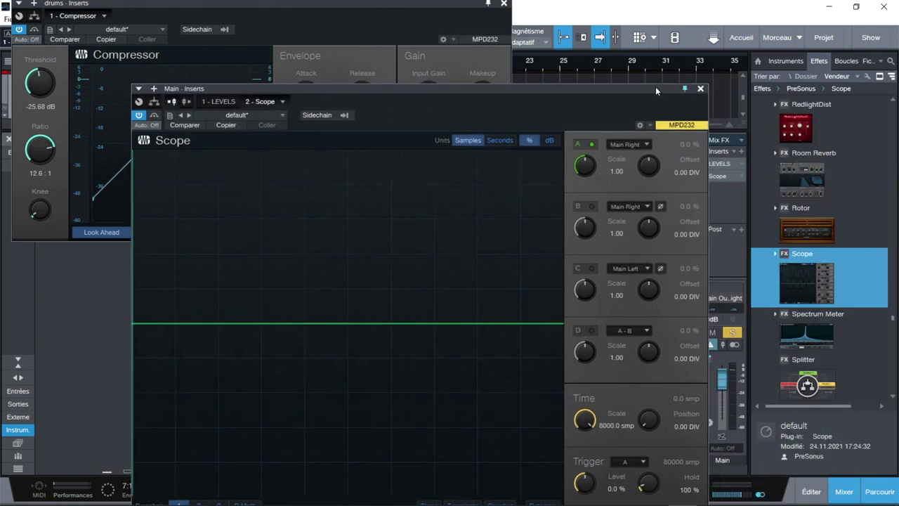
pyautogui.click(700, 88)
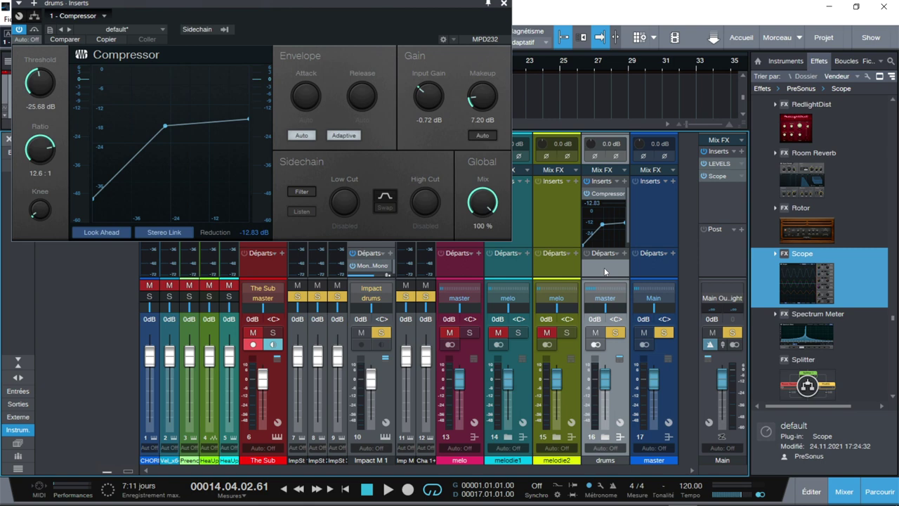
pyautogui.moveTo(45, 88); pyautogui.dragTo(45, 116)
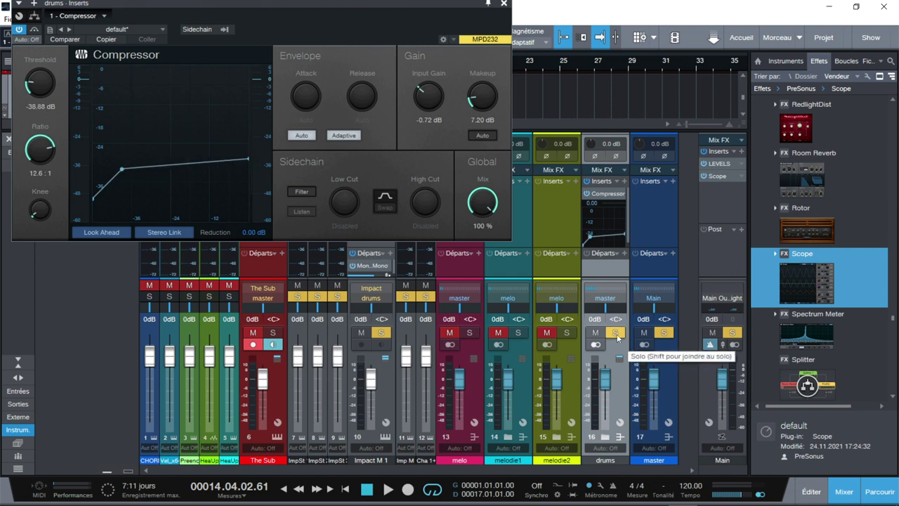
# - Play the heavily compressed drums, set the makeup gain to 8.88 dB, and stop playback
pyautogui.press('space')
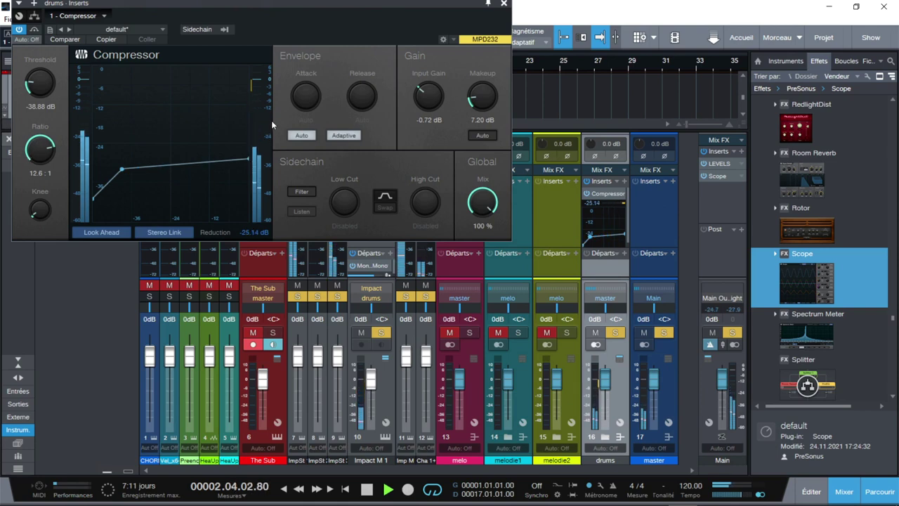
pyautogui.moveTo(474, 105); pyautogui.dragTo(477, 94)
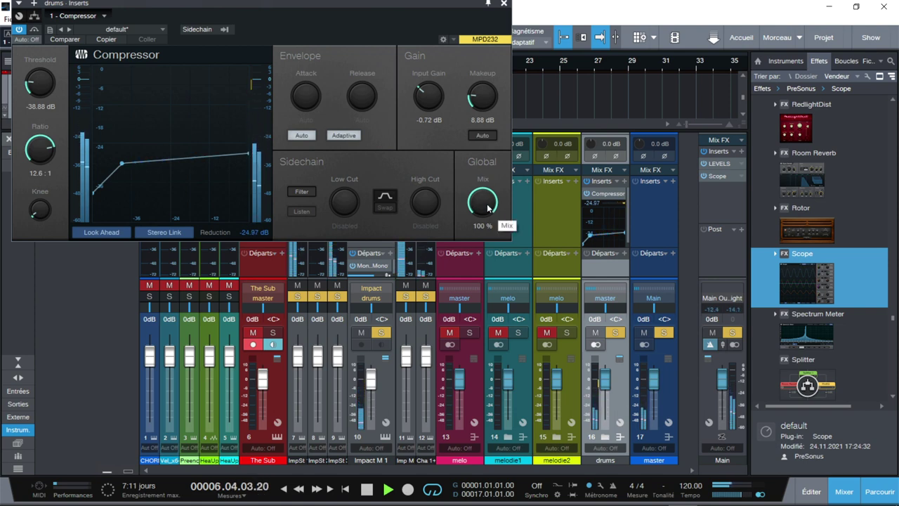
pyautogui.press('space')
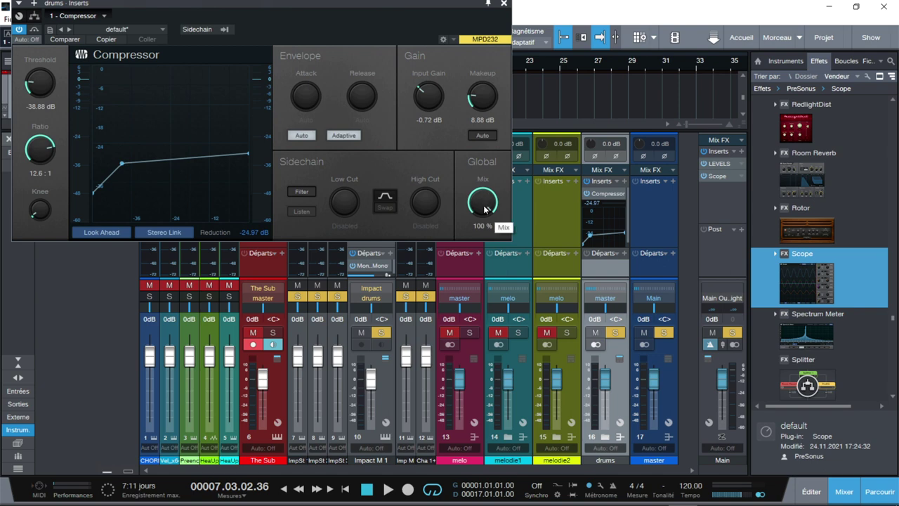
# - Try the Compressor's mix at 0.0 % and 100 %, and set it to 37.0 % while the drums play
pyautogui.moveTo(485, 208)
pyautogui.mouseDown()
pyautogui.moveTo(485, 228)
pyautogui.moveTo(485, 209)
pyautogui.mouseUp()
pyautogui.moveTo(482, 203); pyautogui.dragTo(481, 360)
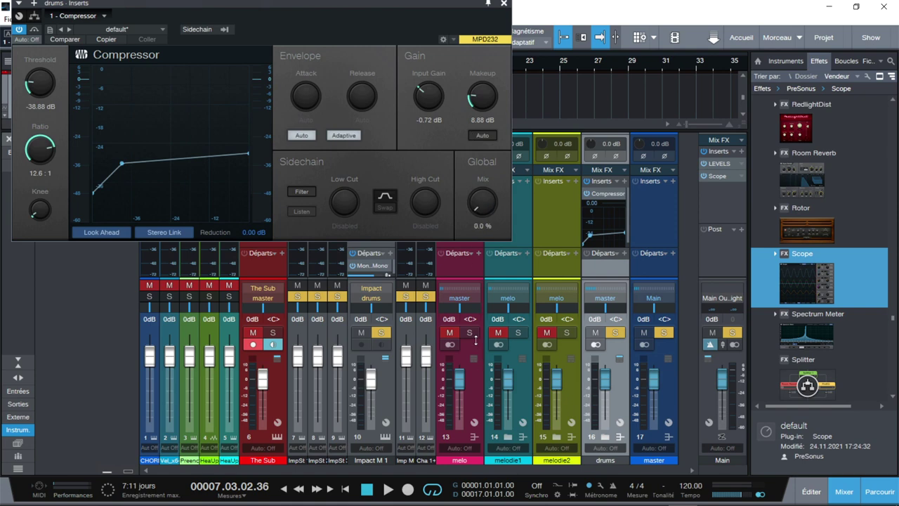
pyautogui.moveTo(474, 313); pyautogui.dragTo(473, 246)
pyautogui.moveTo(481, 214); pyautogui.dragTo(485, 111)
pyautogui.press('space')
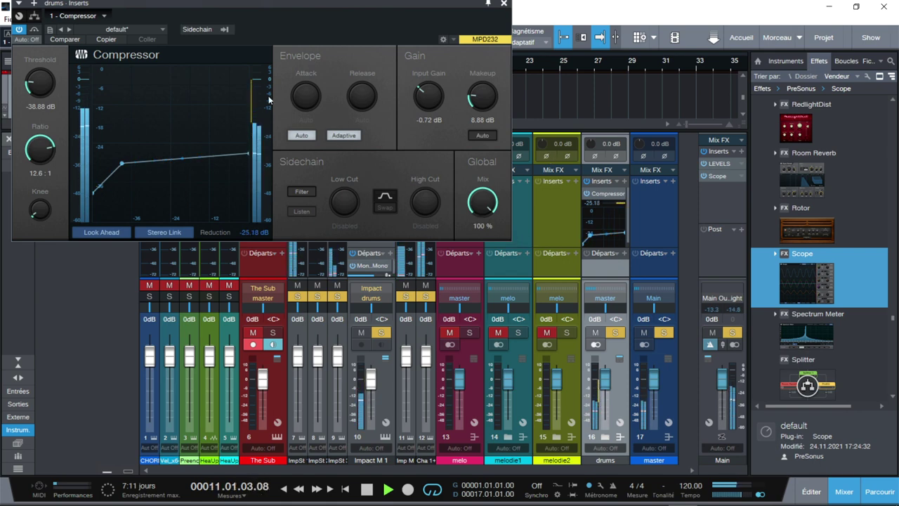
pyautogui.moveTo(483, 199); pyautogui.dragTo(481, 263)
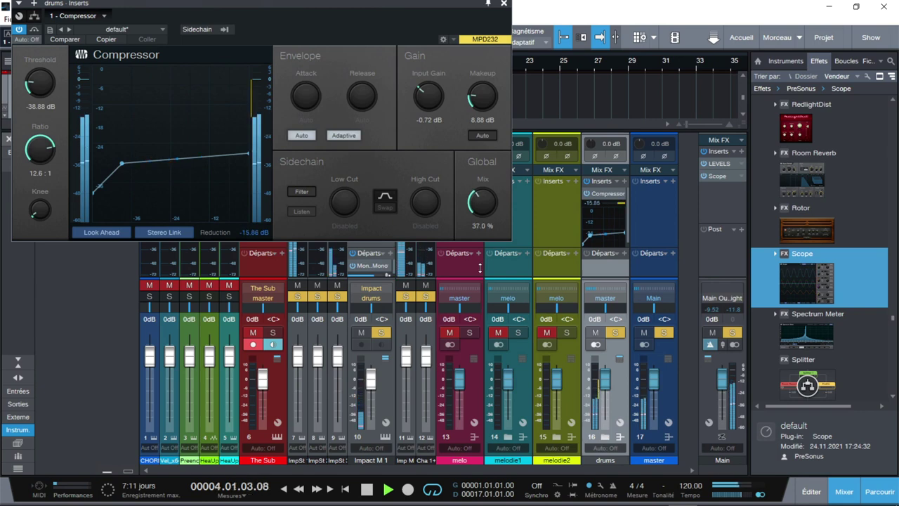
# - Reopen the Scope from the Main channel's inserts and compare the waveform with the Compressor's mix at 100 % and 34.5 %
pyautogui.doubleClick(726, 178)
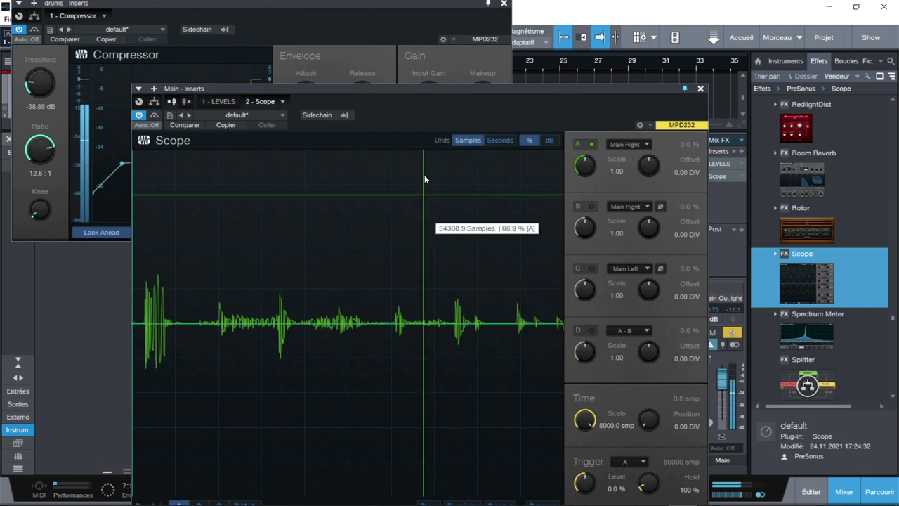
pyautogui.click(409, 23)
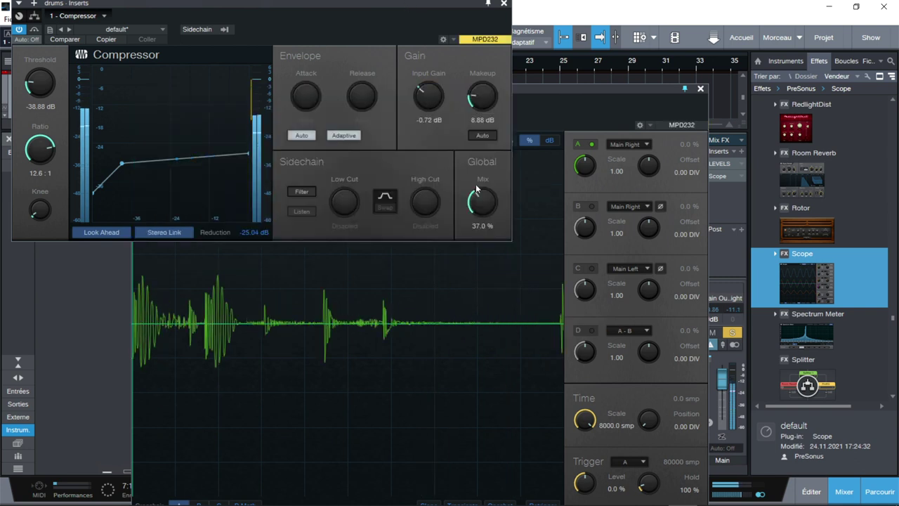
pyautogui.moveTo(476, 188); pyautogui.dragTo(493, 100)
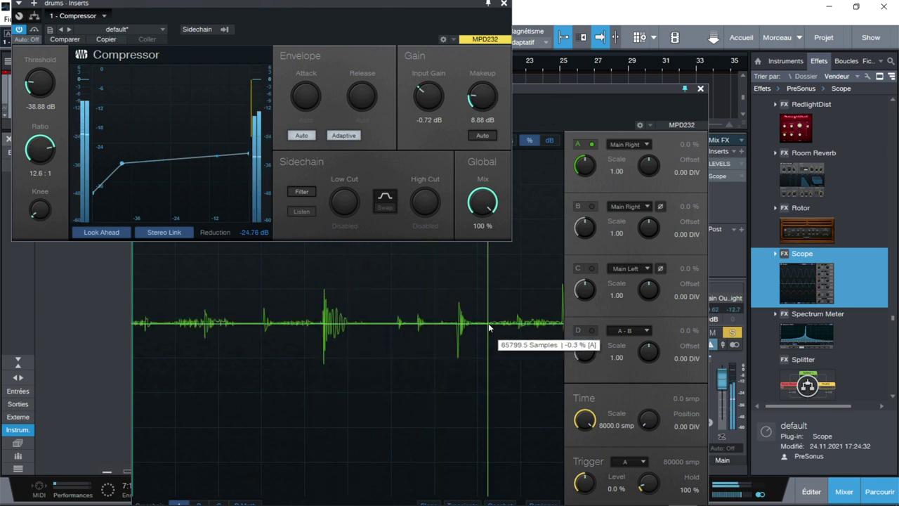
pyautogui.moveTo(482, 204); pyautogui.dragTo(485, 274)
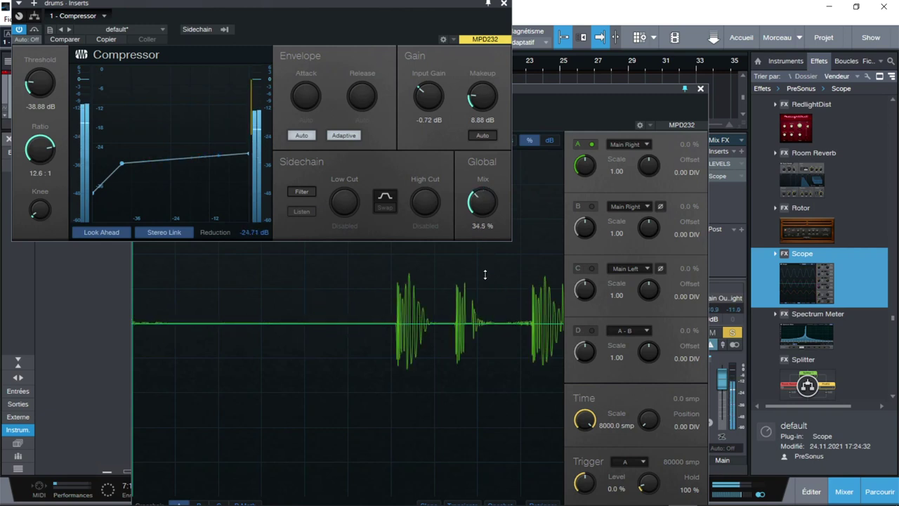
# - Set the drum bus Compressor's mix to 40.0 % and its threshold to -33.60 dB during playback, and close the Scope
pyautogui.moveTo(485, 274); pyautogui.dragTo(484, 272)
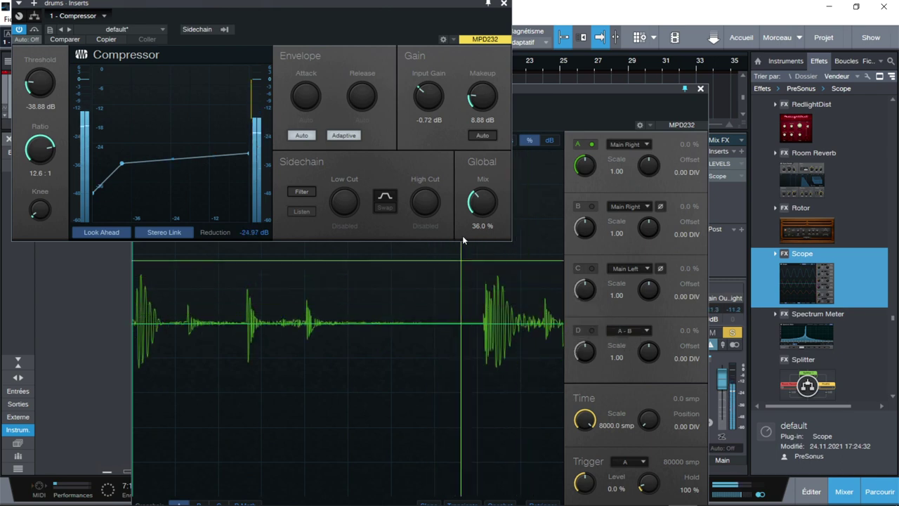
pyautogui.moveTo(481, 200); pyautogui.dragTo(480, 196)
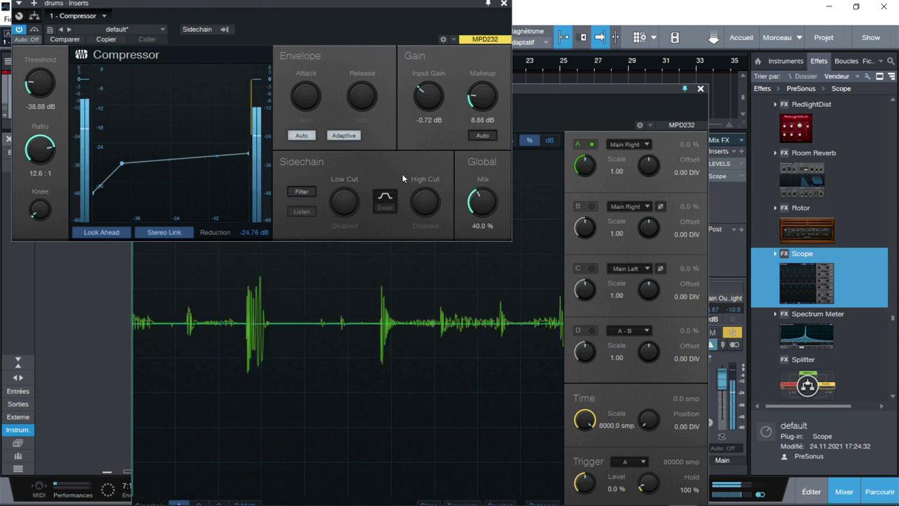
pyautogui.moveTo(45, 89); pyautogui.dragTo(46, 80)
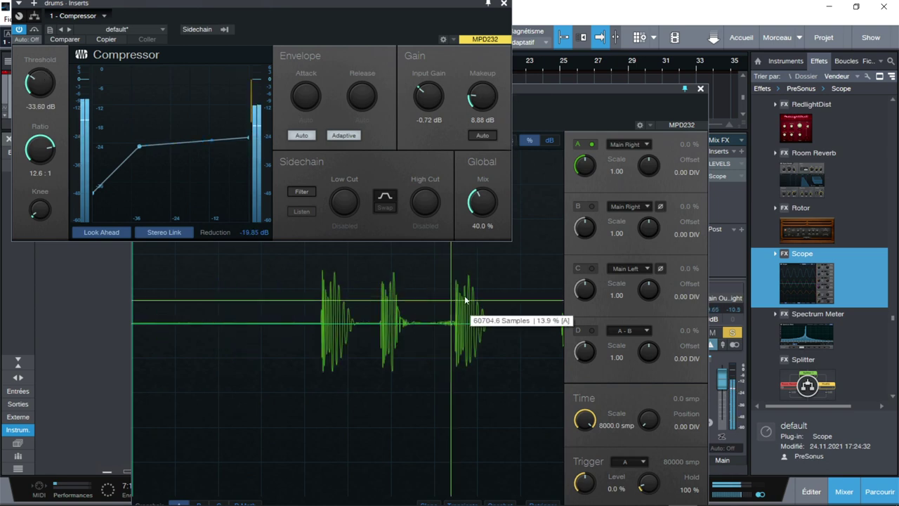
pyautogui.click(701, 90)
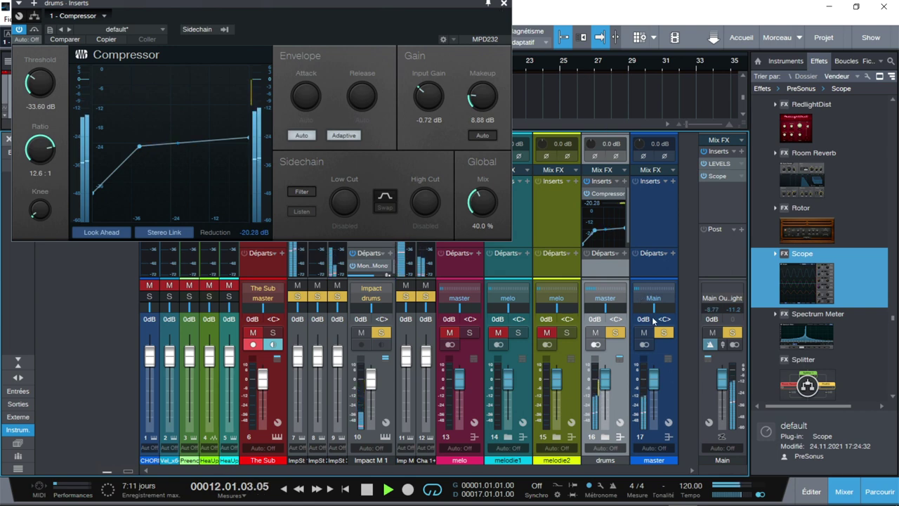
# - Clear the solo to hear all tracks, and compare playback with the drum bus inserts bypassed and active
pyautogui.click(587, 182)
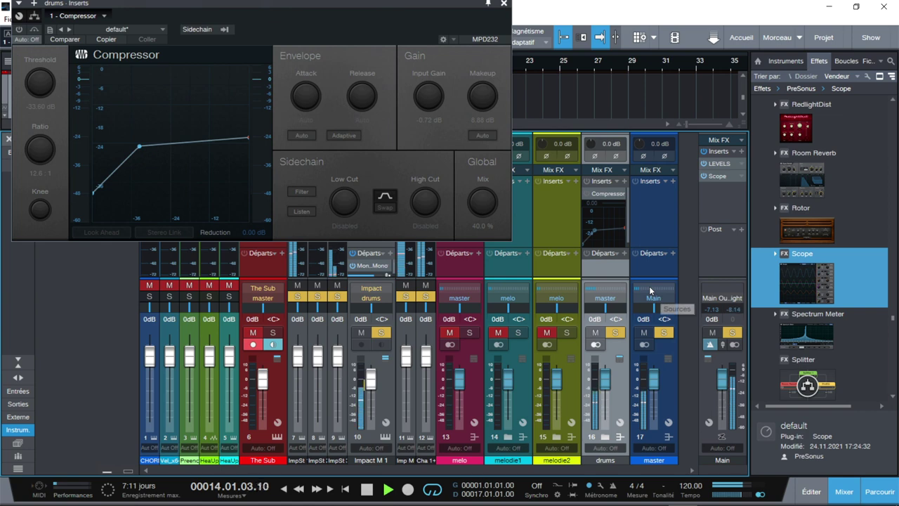
pyautogui.click(732, 333)
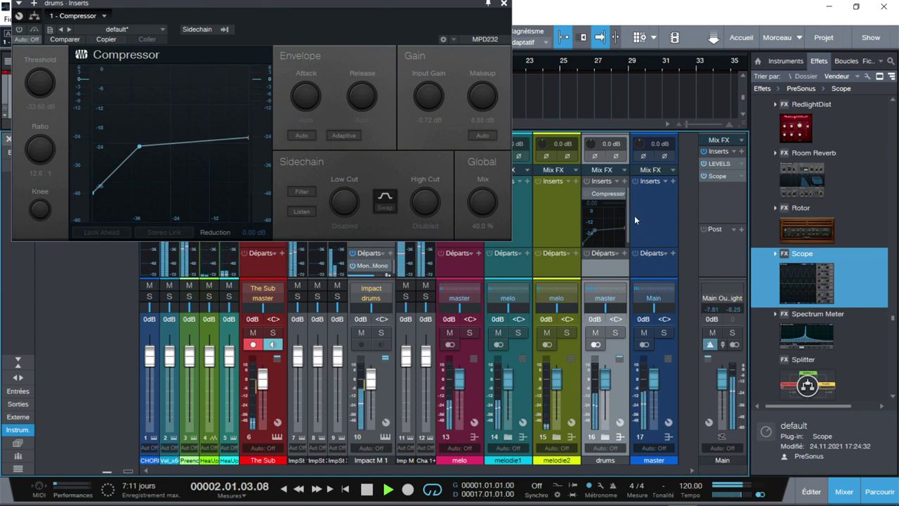
pyautogui.click(587, 182)
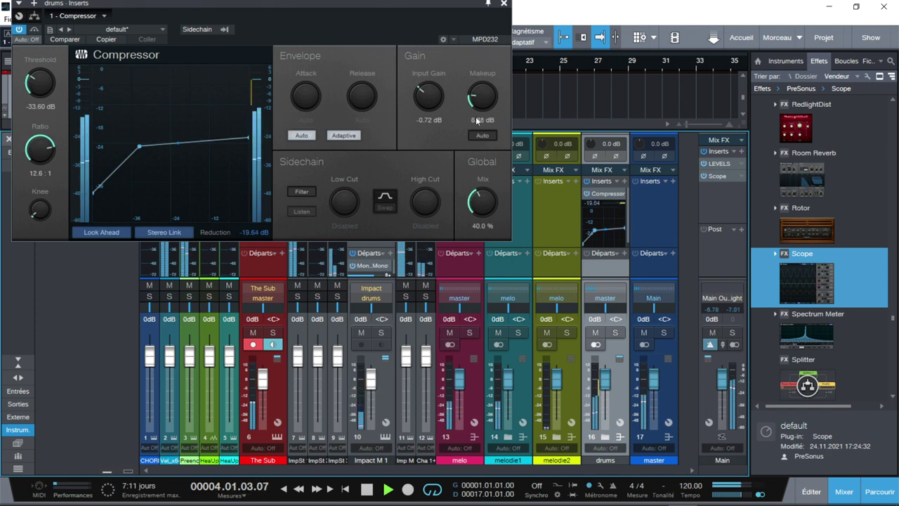
# - Set the drum Compressor's makeup gain to 12.00 dB and mix to 48.0 %, comparing the result with the inserts bypassed
pyautogui.scroll(3, 478, 101)
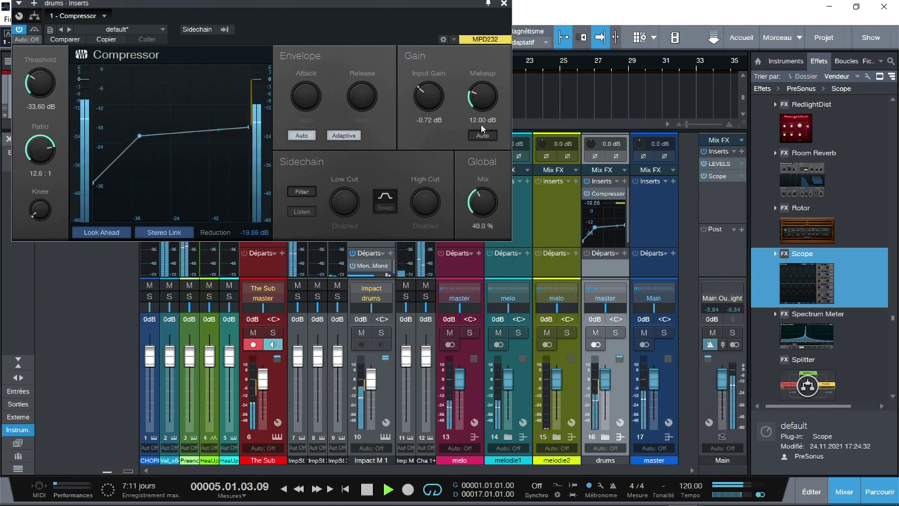
pyautogui.moveTo(485, 192); pyautogui.dragTo(487, 189)
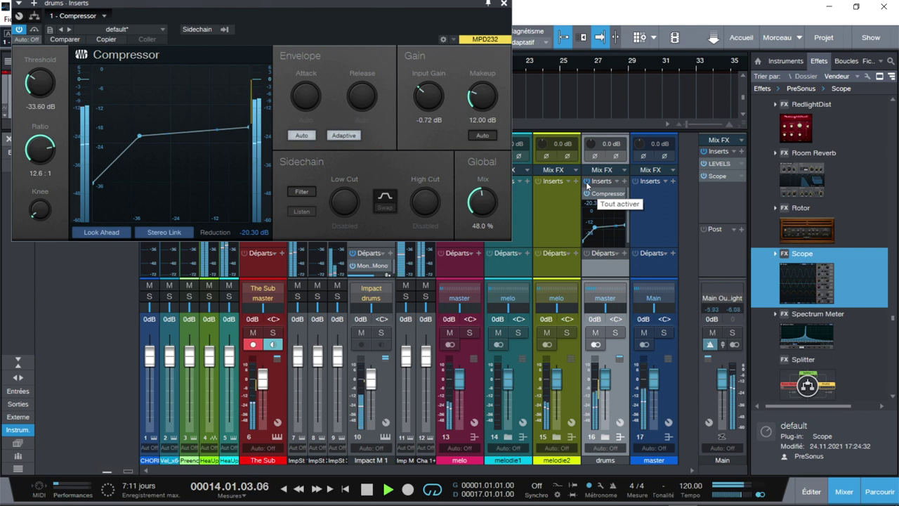
pyautogui.click(586, 183)
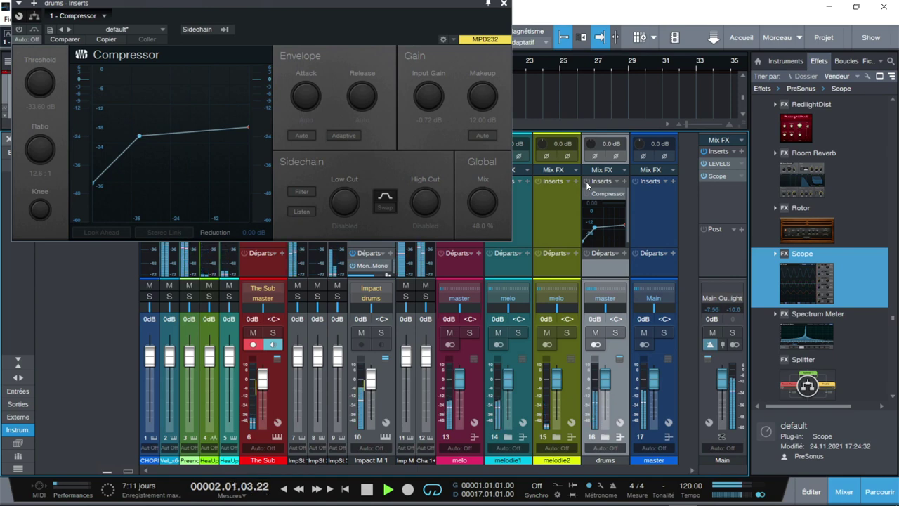
pyautogui.click(587, 183)
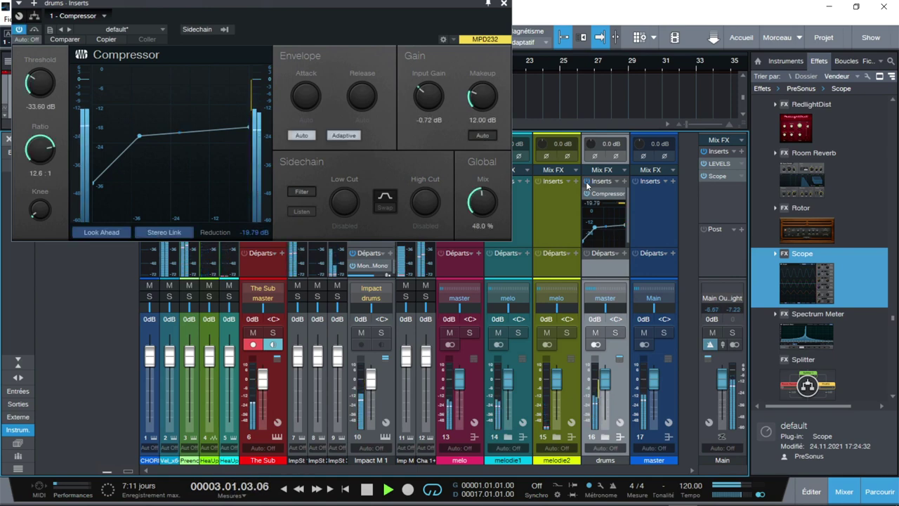
# - Open the Main channel's Scope beside the drum Compressor and set the Compressor's mix to 52.5 %
pyautogui.click(723, 179)
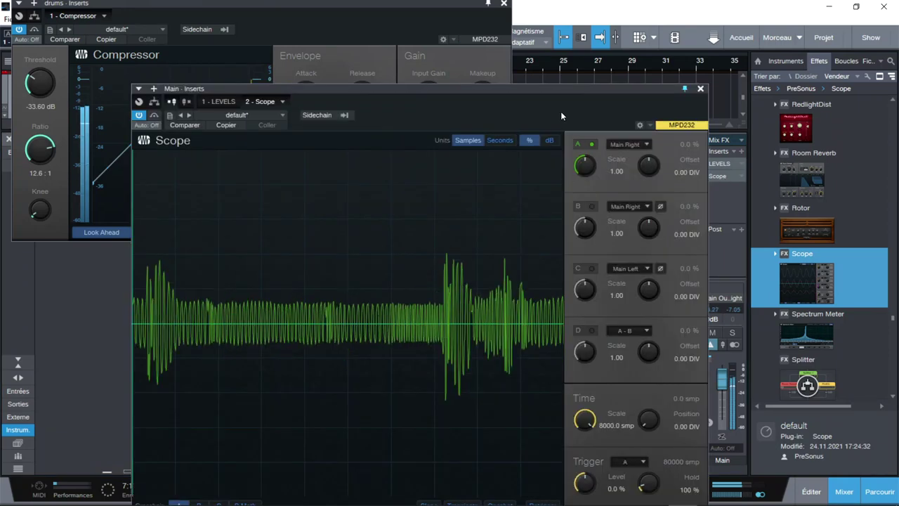
pyautogui.moveTo(551, 92); pyautogui.dragTo(664, 78)
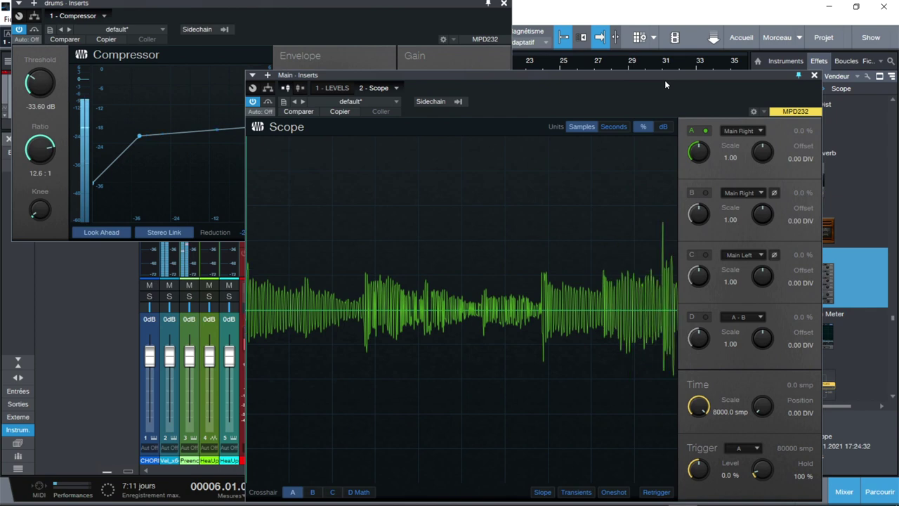
pyautogui.click(424, 7)
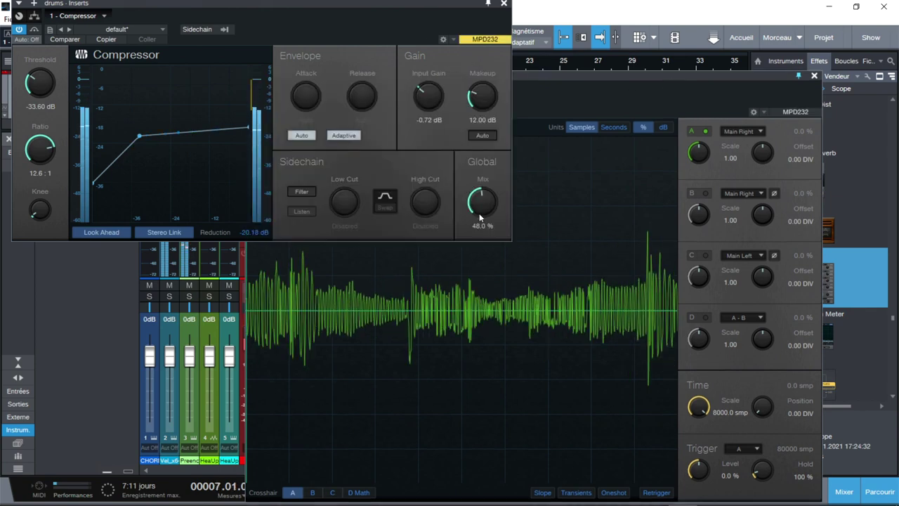
pyautogui.moveTo(478, 207); pyautogui.dragTo(475, 203)
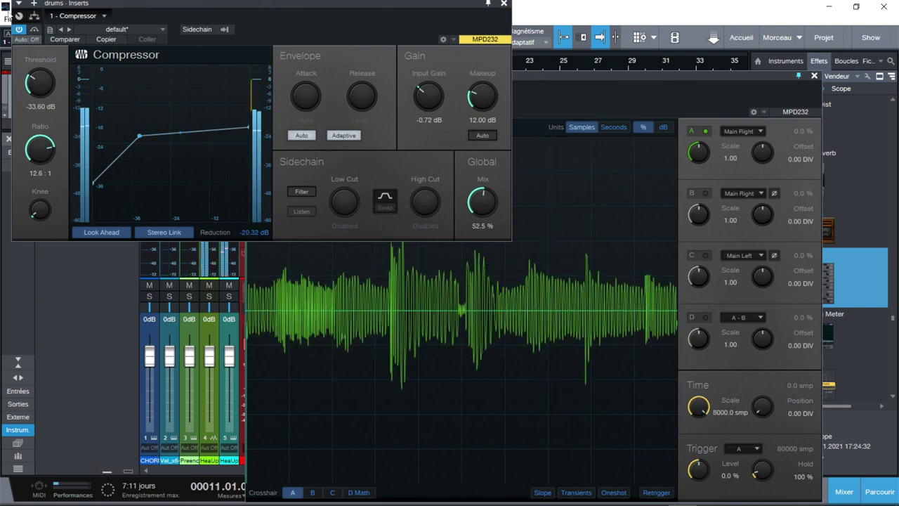
# - Compare the full mix's waveform in the Scope with the drum Compressor bypassed and active, and stop playback
pyautogui.click(19, 32)
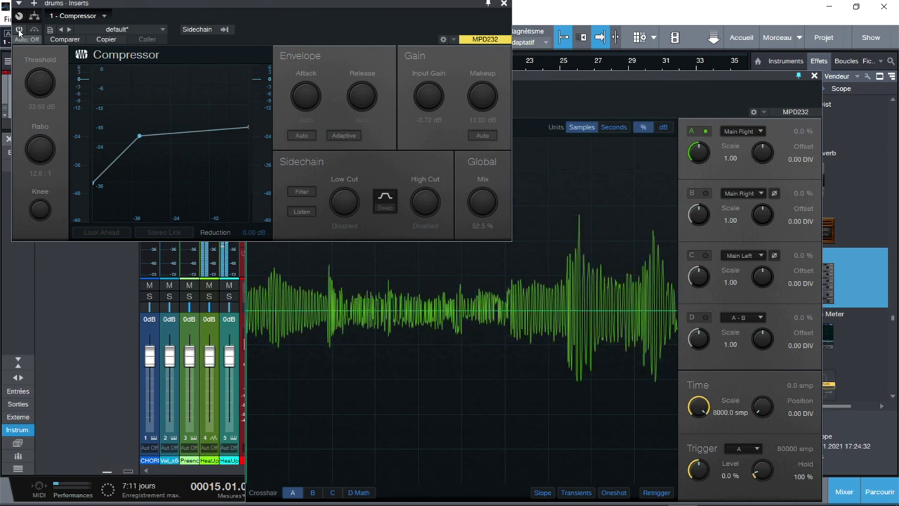
pyautogui.click(19, 30)
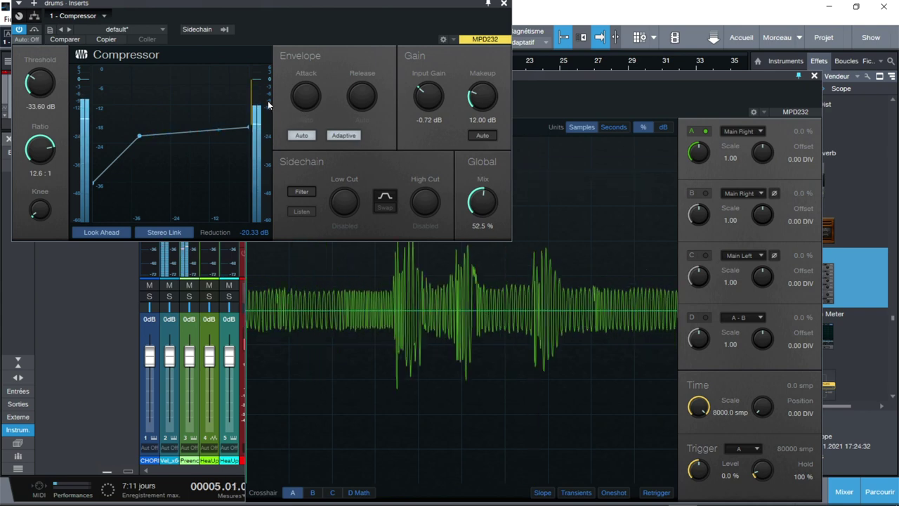
pyautogui.moveTo(262, 103)
pyautogui.press('space')
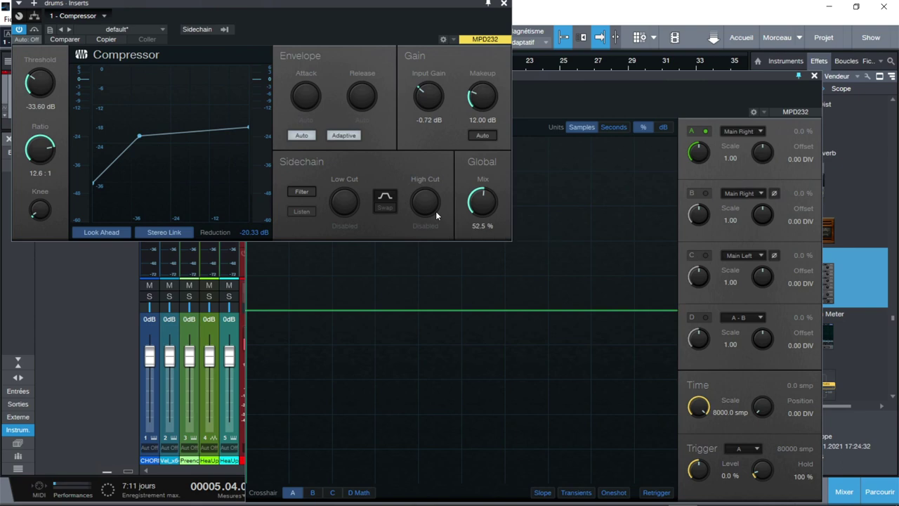
# - Close the Scope and compare the soloed drums with the Compressor bypassed and active, clearing the solo at the end
pyautogui.click(20, 30)
pyautogui.click(814, 76)
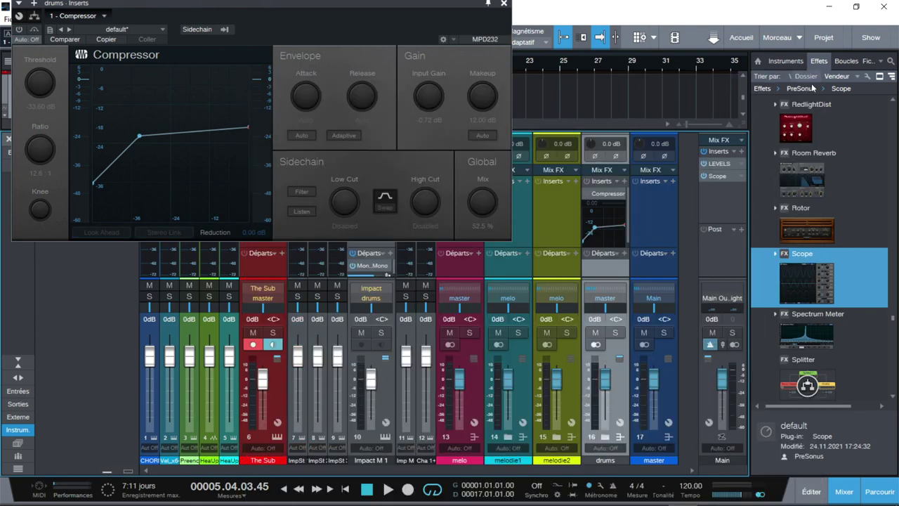
pyautogui.click(615, 333)
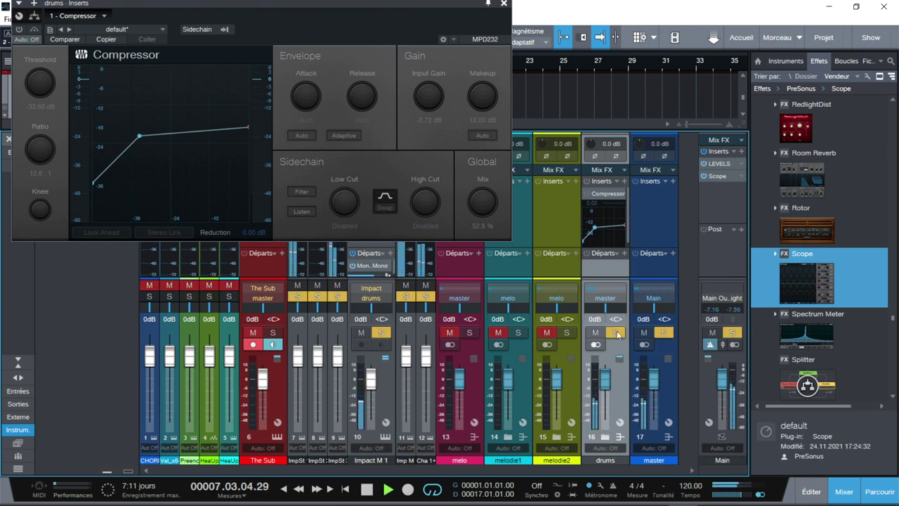
pyautogui.click(588, 189)
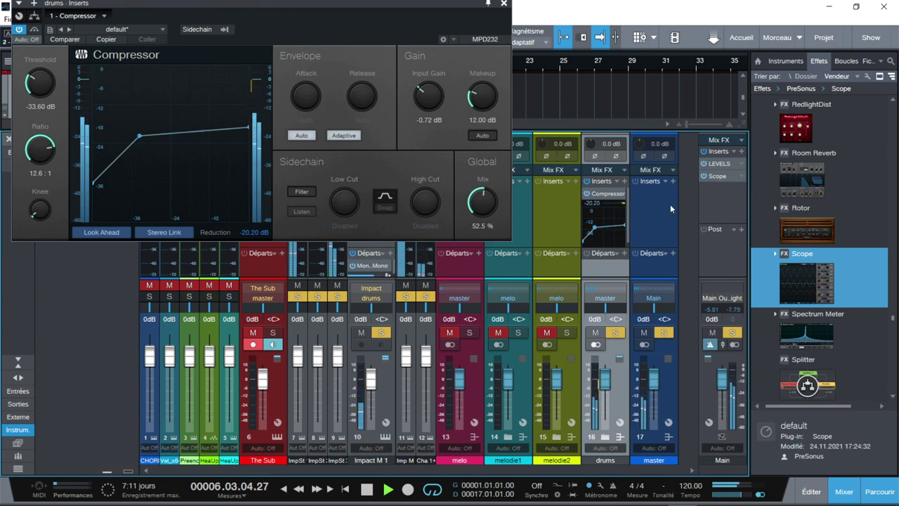
pyautogui.click(617, 333)
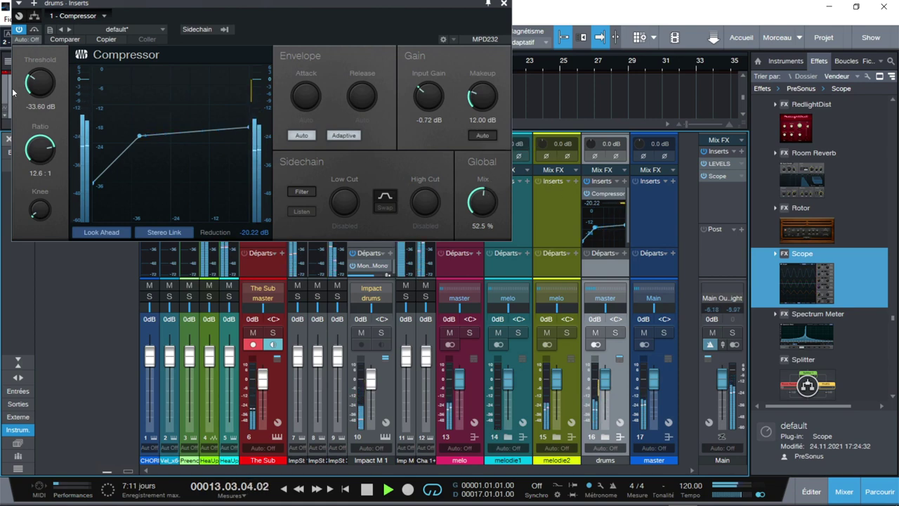
# - Set the drum bus Compressor's ratio to 2.9 : 1, threshold to -23.04 dB and makeup gain to 8.40 dB
pyautogui.moveTo(39, 156); pyautogui.dragTo(37, 184)
pyautogui.moveTo(39, 90); pyautogui.dragTo(38, 76)
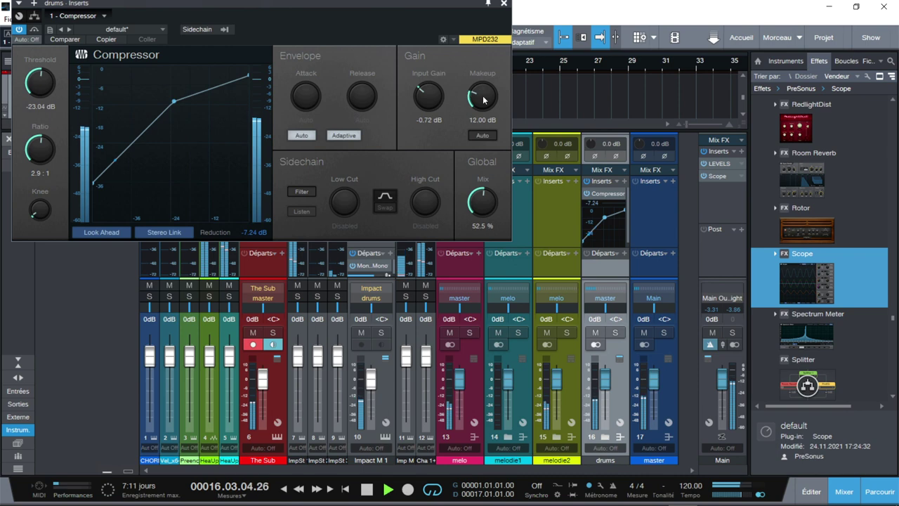
pyautogui.moveTo(482, 95); pyautogui.dragTo(481, 101)
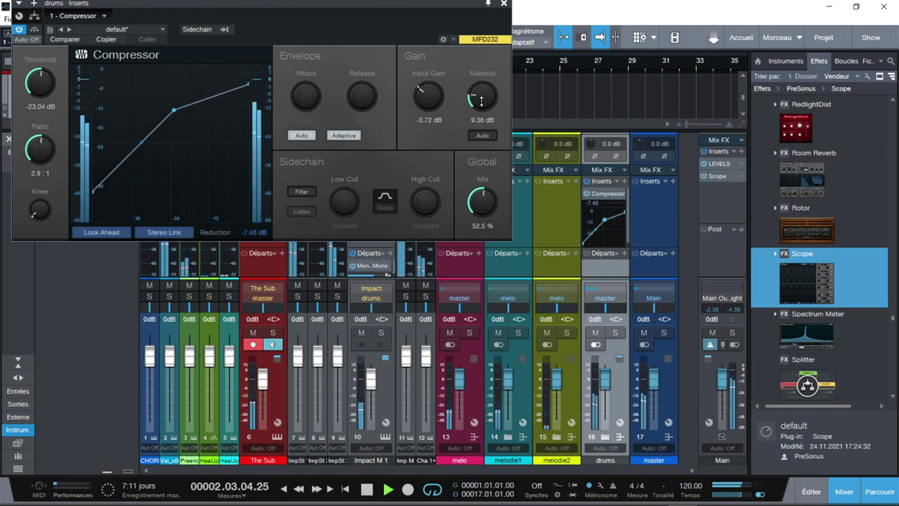
pyautogui.moveTo(481, 100); pyautogui.dragTo(481, 102)
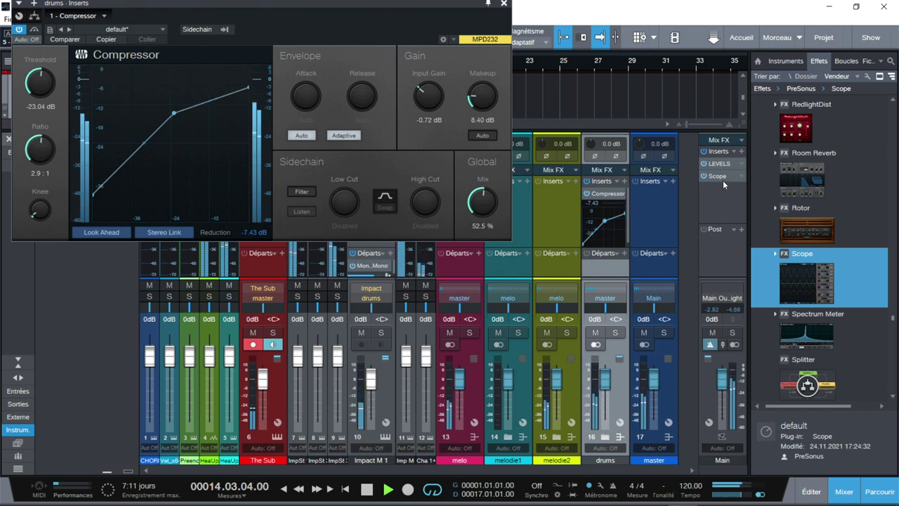
# - Compare the full mix with the drum bus inserts bypassed and active, stop playback, and close the Compressor window
pyautogui.click(586, 182)
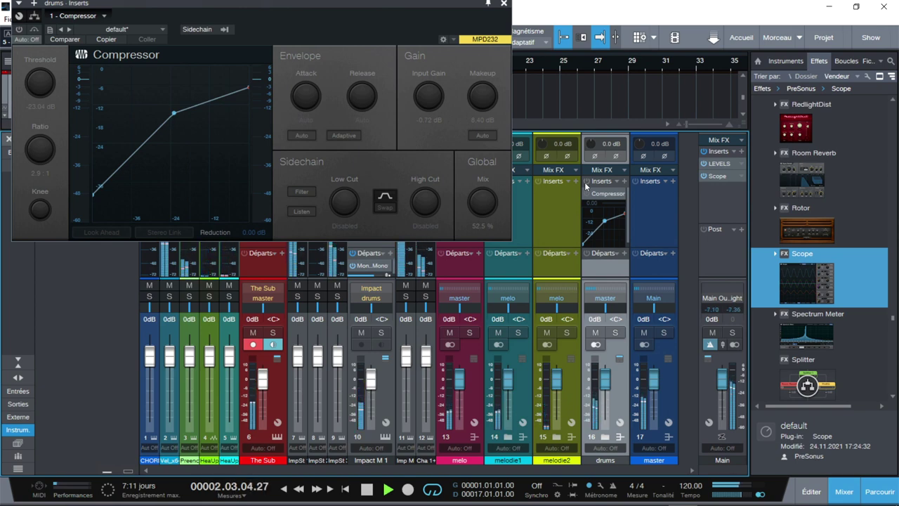
pyautogui.click(587, 185)
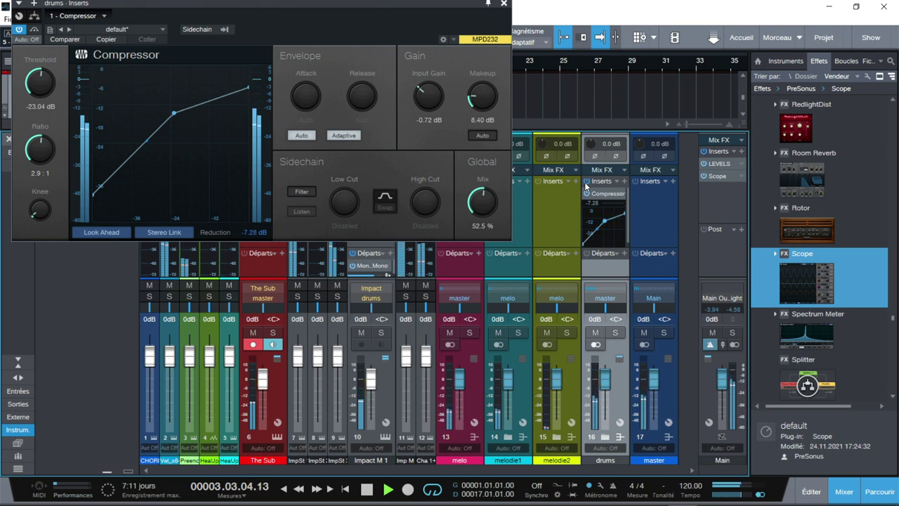
pyautogui.click(709, 344)
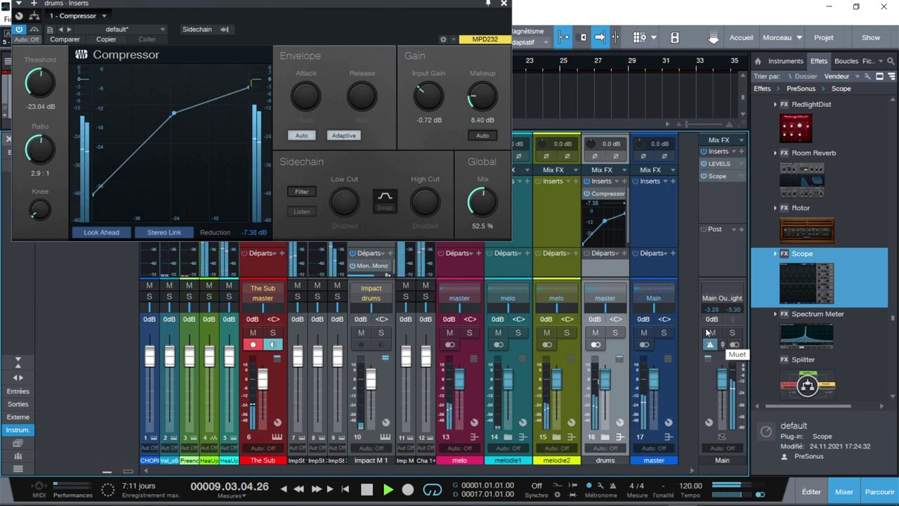
pyautogui.press('space')
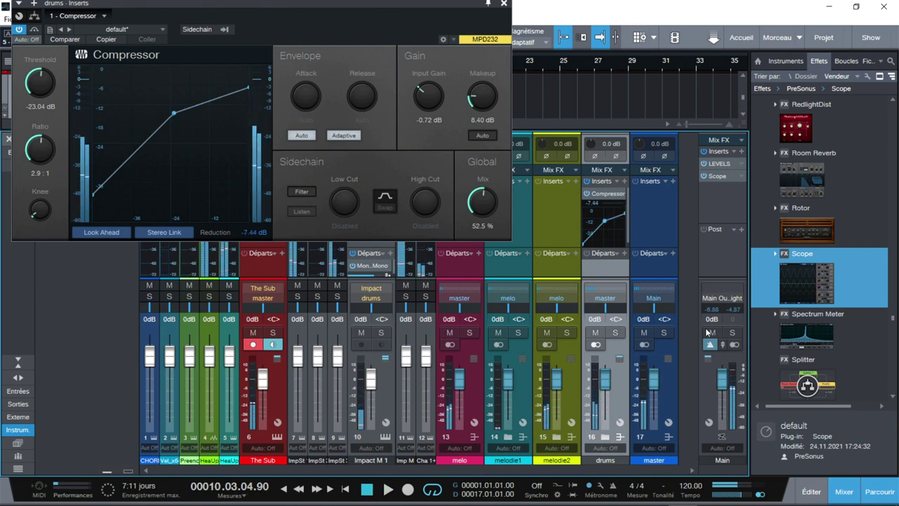
pyautogui.click(504, 4)
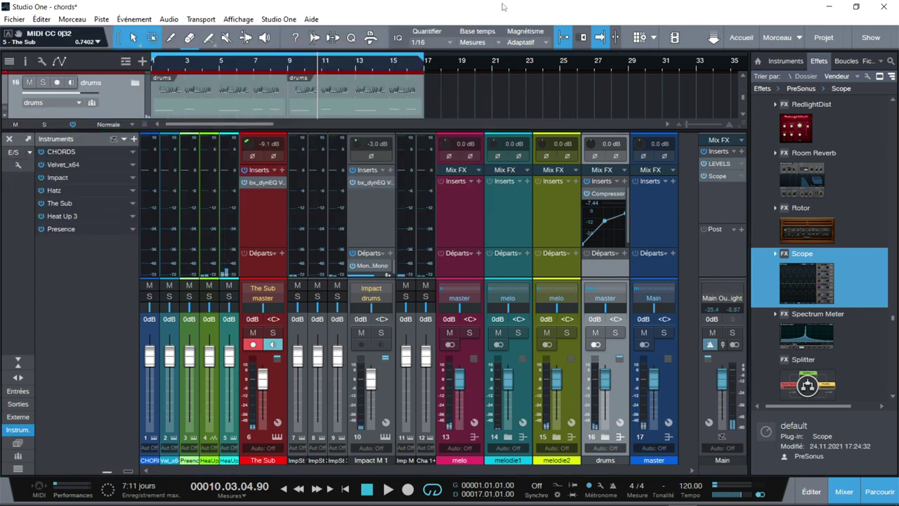
# - Check the bx_dynEQ V2 Mono insert on The Sub channel, and add a default Compressor after it
pyautogui.click(262, 182)
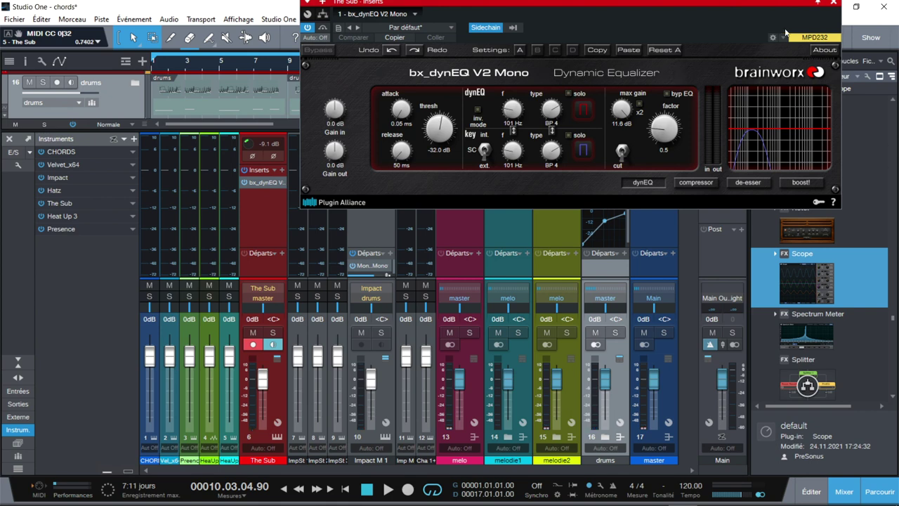
pyautogui.click(835, 2)
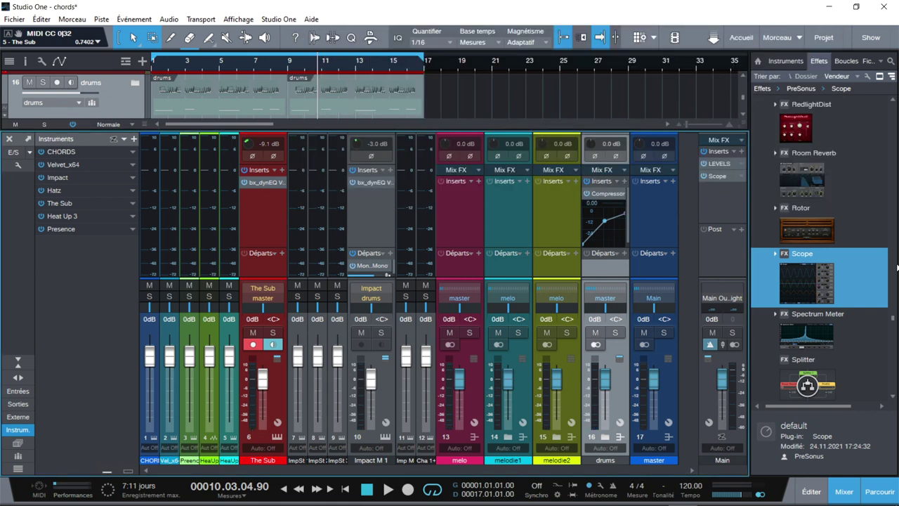
pyautogui.moveTo(893, 323); pyautogui.dragTo(893, 302)
pyautogui.moveTo(811, 143); pyautogui.dragTo(251, 211)
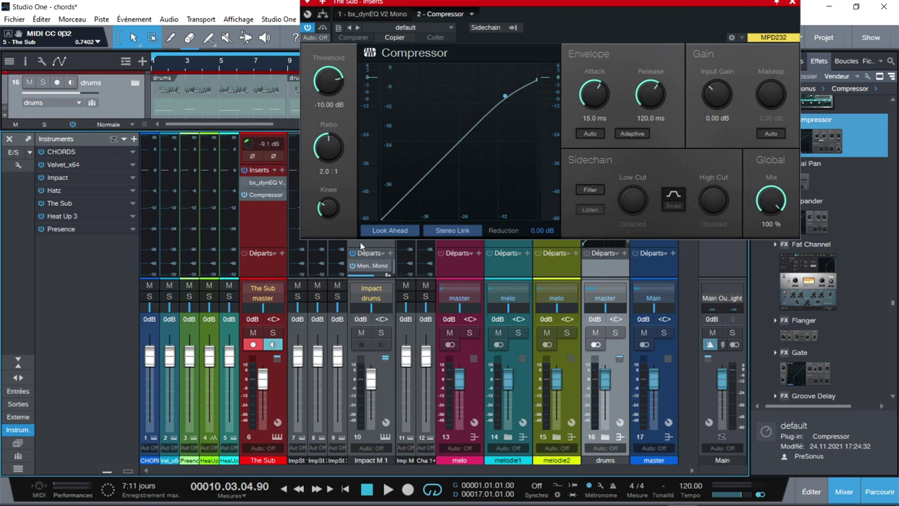
# - Enable the external sidechain on The Sub's Compressor, view the sidechain source list, and set the ratio to 5.2 : 1
pyautogui.click(485, 27)
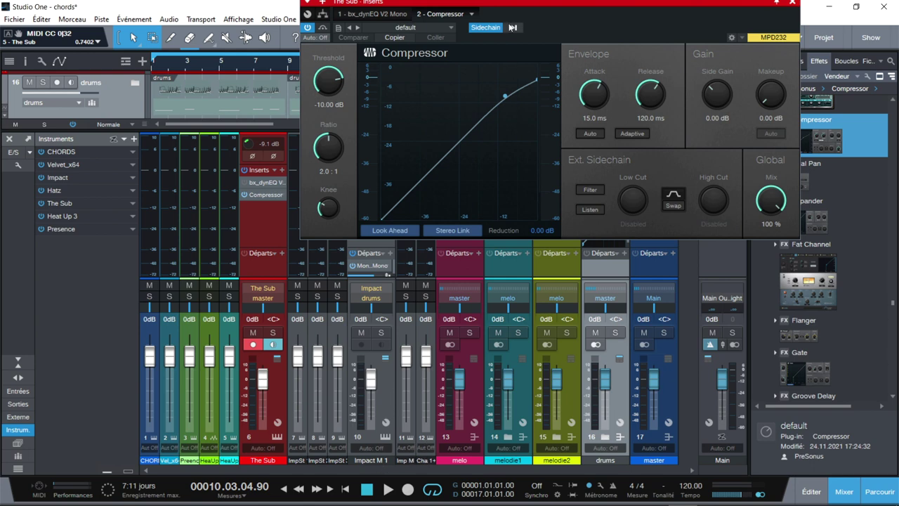
pyautogui.click(512, 28)
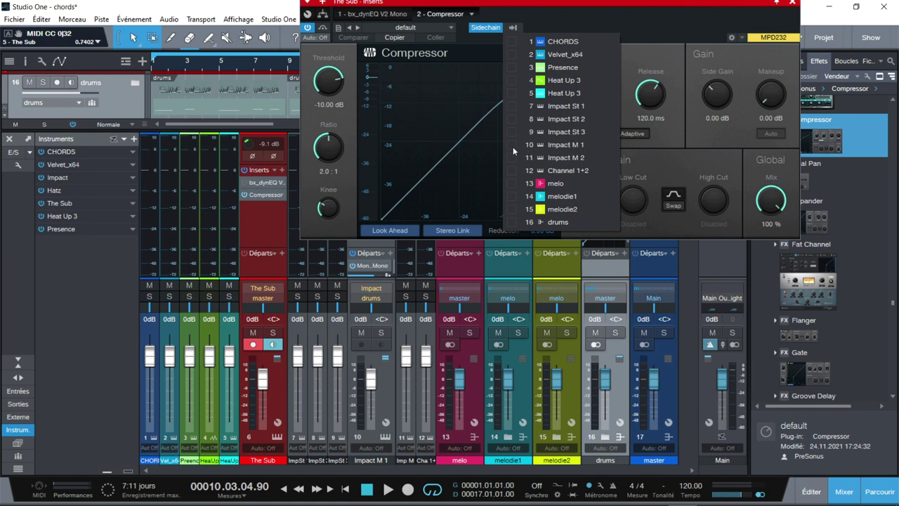
pyautogui.click(664, 25)
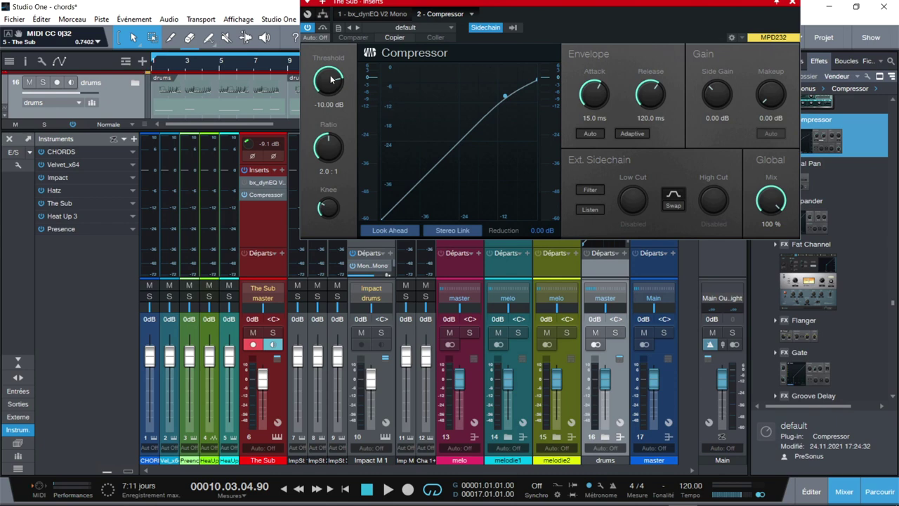
pyautogui.moveTo(330, 157); pyautogui.dragTo(330, 144)
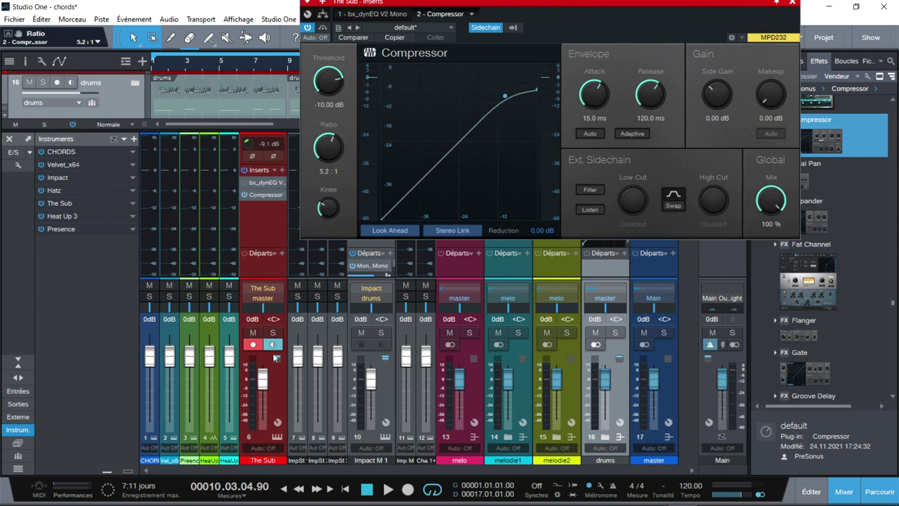
# - Play the song with The Sub and Impact M 1 soloed, and lower The Sub's Compressor threshold to -34.23 dB
pyautogui.press('space')
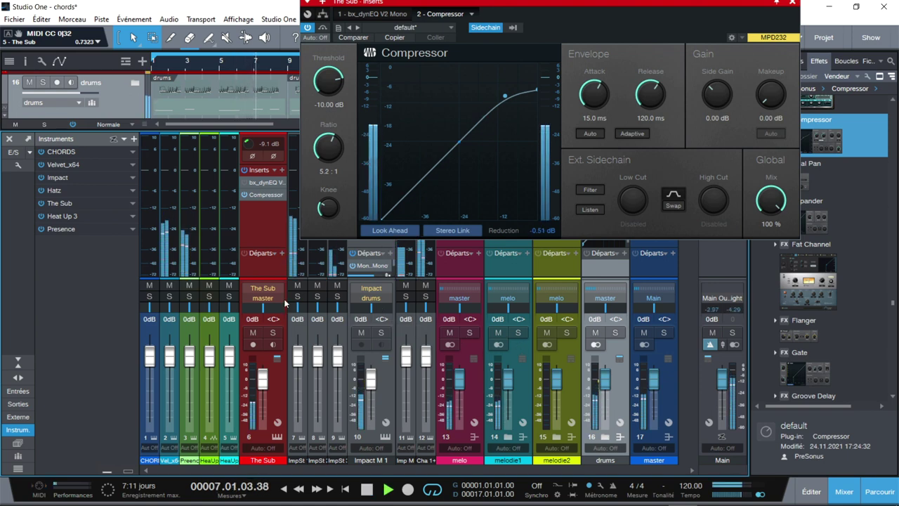
pyautogui.click(273, 332)
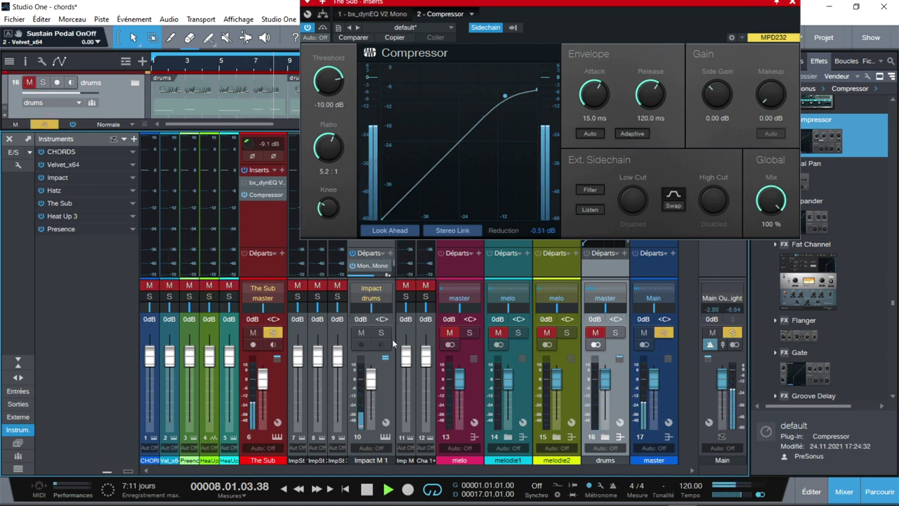
pyautogui.click(381, 332)
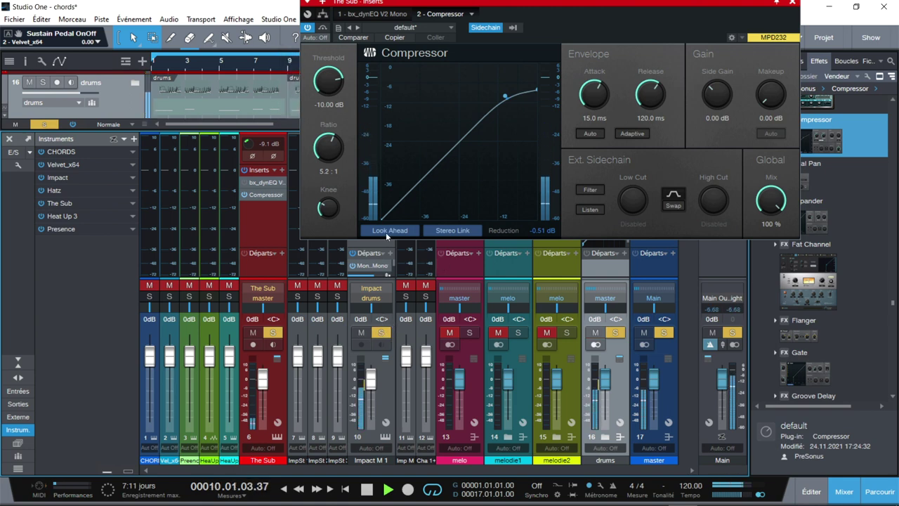
pyautogui.moveTo(496, 102); pyautogui.dragTo(471, 146)
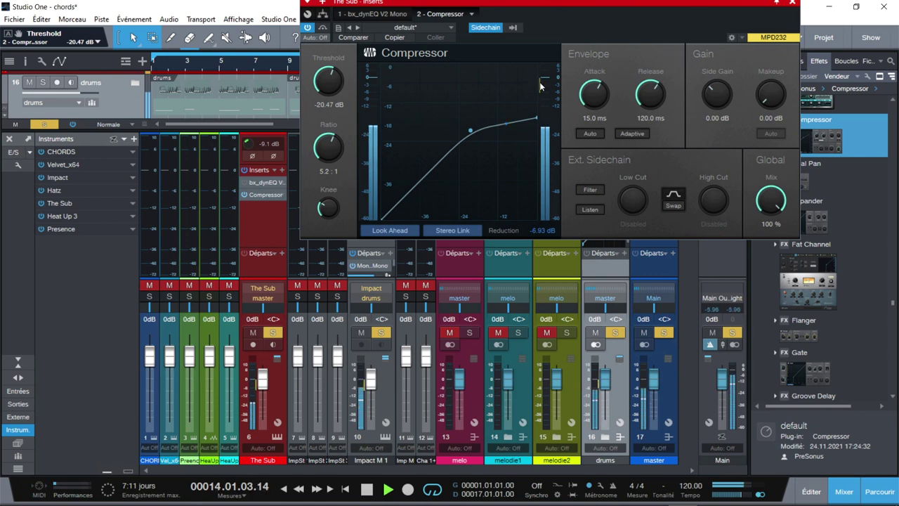
pyautogui.moveTo(477, 154); pyautogui.dragTo(424, 238)
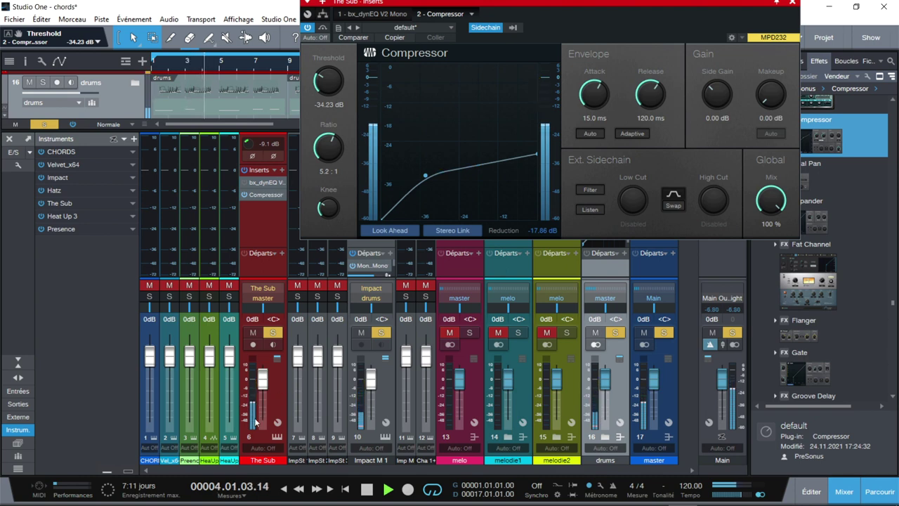
# - Set the Compressor's attack to 0.10 ms and release to 4.23 ms, and compare the sound with it bypassed and active
pyautogui.moveTo(594, 94); pyautogui.dragTo(592, 116)
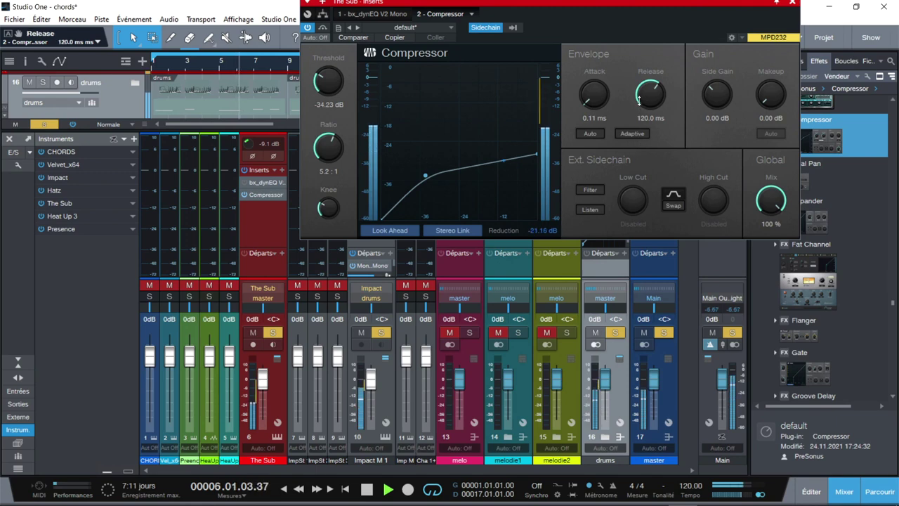
pyautogui.moveTo(638, 99); pyautogui.dragTo(627, 148)
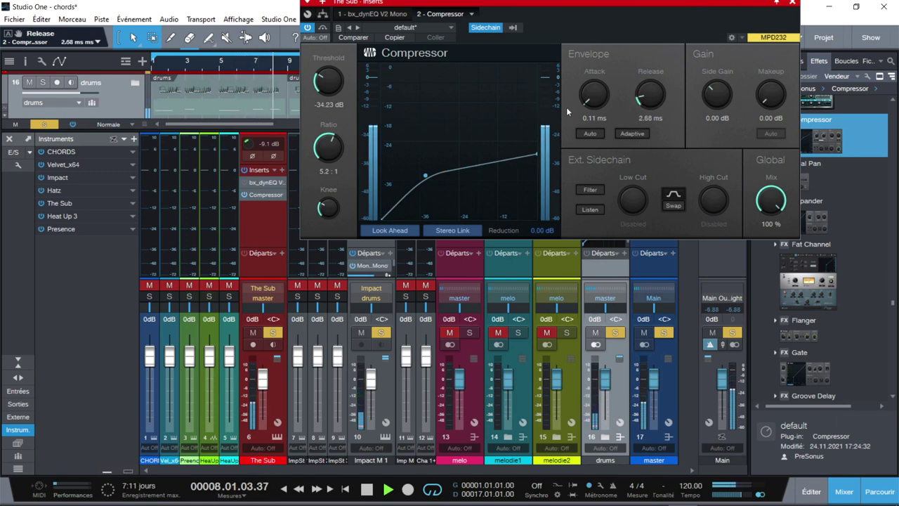
pyautogui.moveTo(651, 97); pyautogui.dragTo(601, 94)
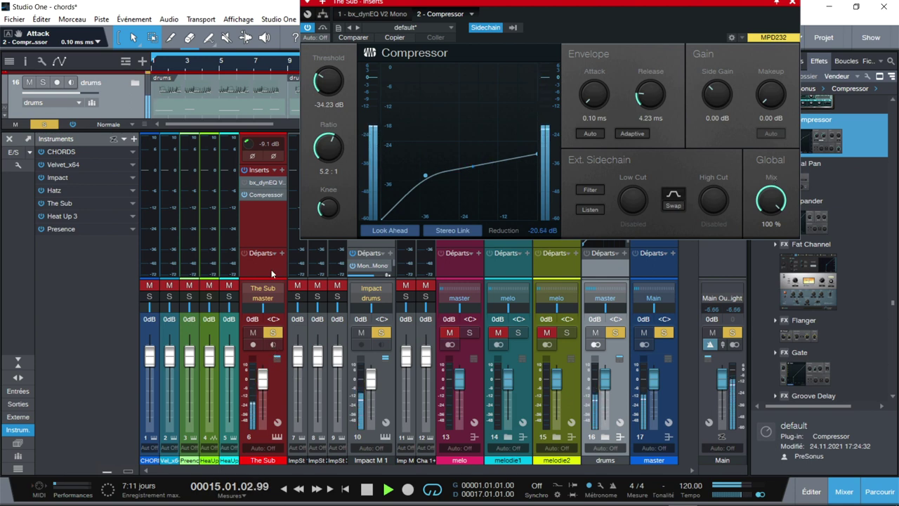
pyautogui.click(244, 195)
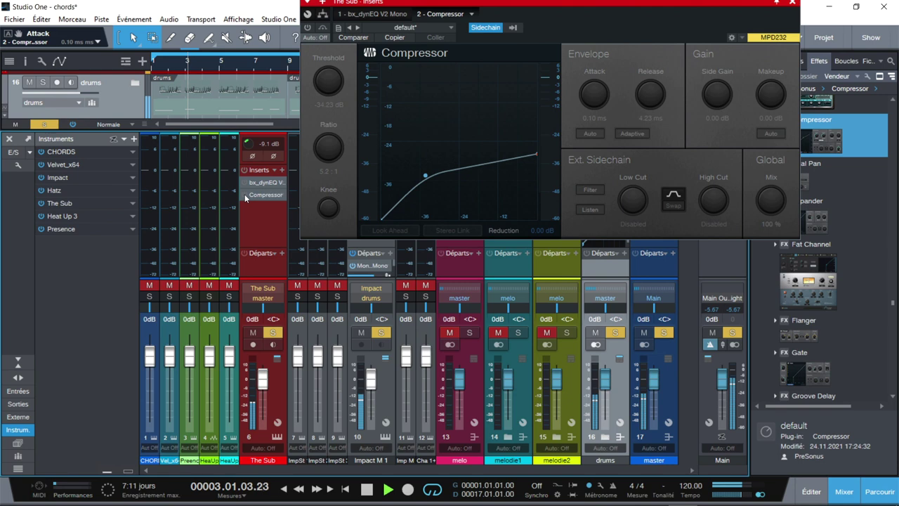
pyautogui.click(245, 194)
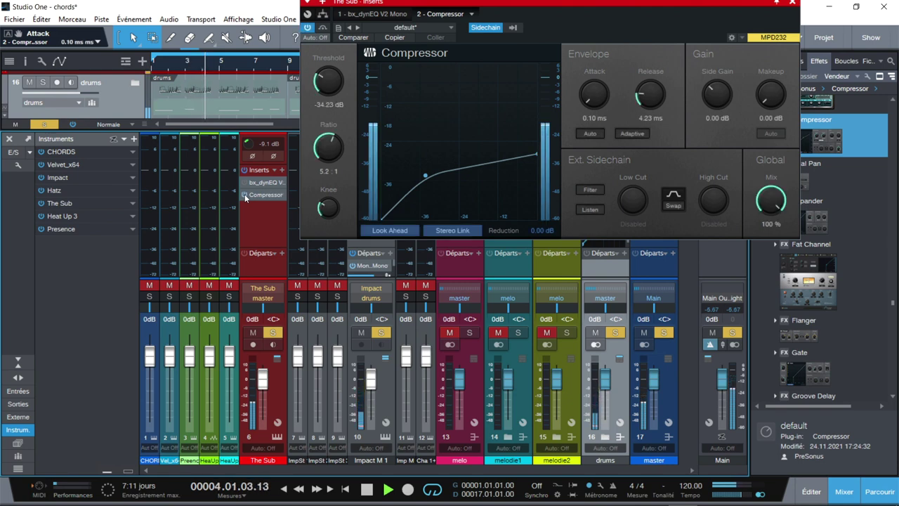
# - Clear the solos and set the Compressor's release to 6.43 ms while the full mix plays, stopping playback at the end
pyautogui.click(732, 333)
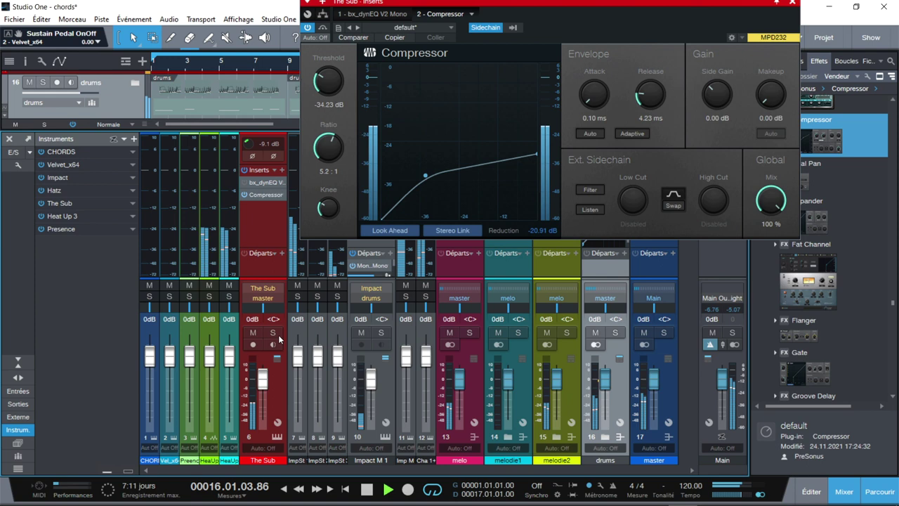
pyautogui.moveTo(648, 99); pyautogui.dragTo(646, 94)
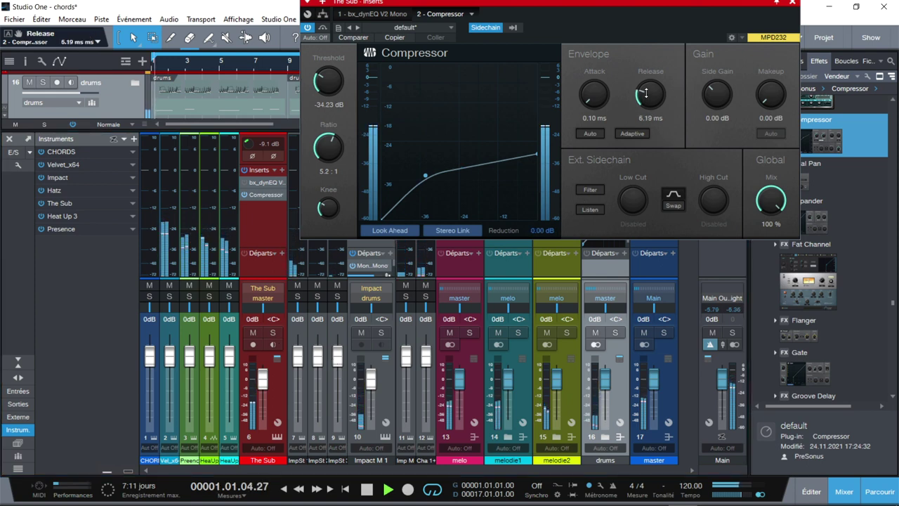
pyautogui.press('space')
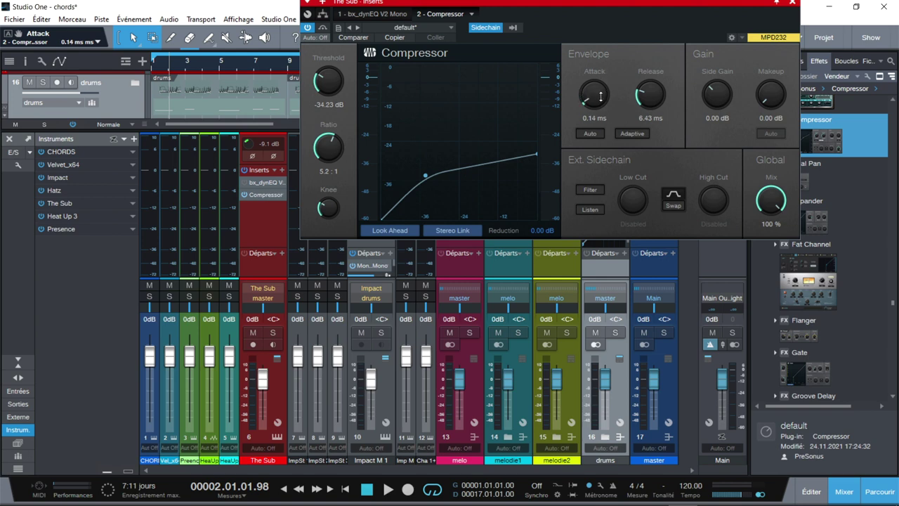
# - Play The Sub and Impact M 1 soloed again, and set the Compressor's threshold to -43.35 dB and ratio to 15.0 : 1
pyautogui.press('s')
pyautogui.press('space')
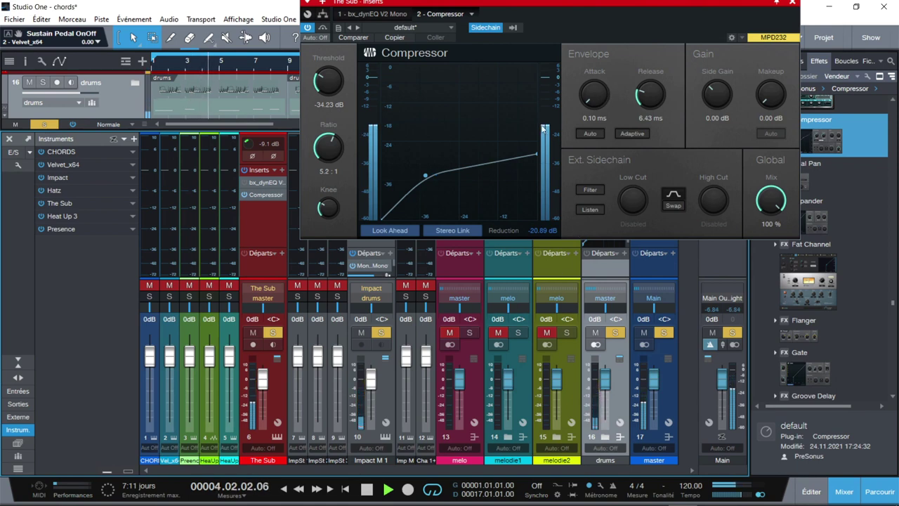
pyautogui.moveTo(327, 81); pyautogui.dragTo(316, 106)
pyautogui.moveTo(328, 146); pyautogui.dragTo(325, 113)
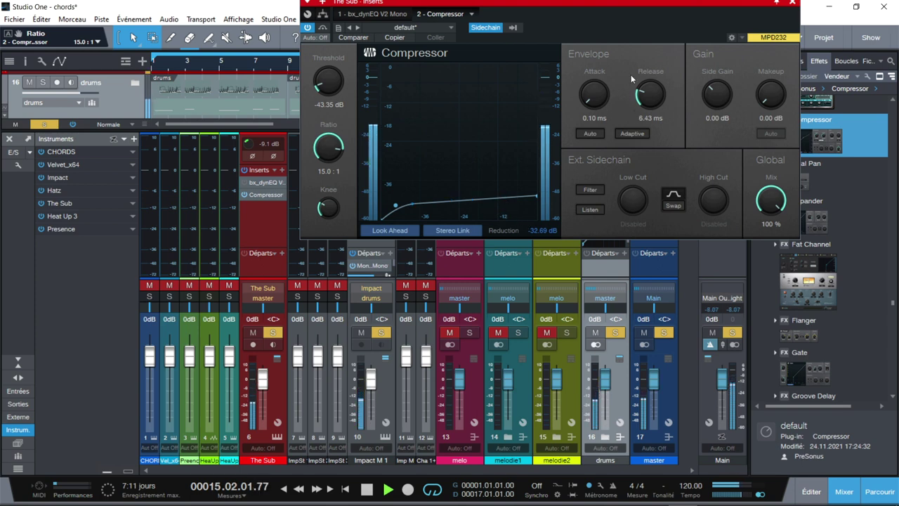
# - Try the Compressor with an 8.45 ms attack and a 168.9 ms release, and shorten the attack to 0.59 ms
pyautogui.moveTo(602, 89); pyautogui.dragTo(611, 51)
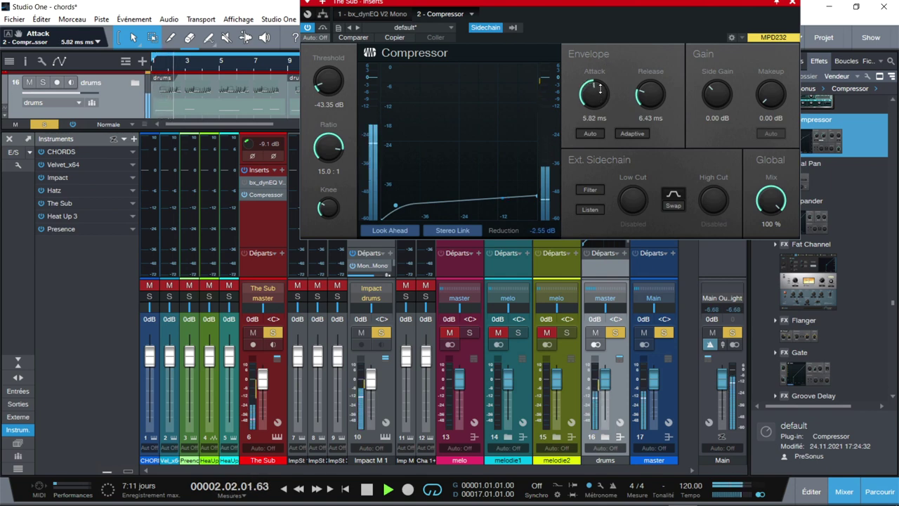
pyautogui.moveTo(601, 87); pyautogui.dragTo(601, 84)
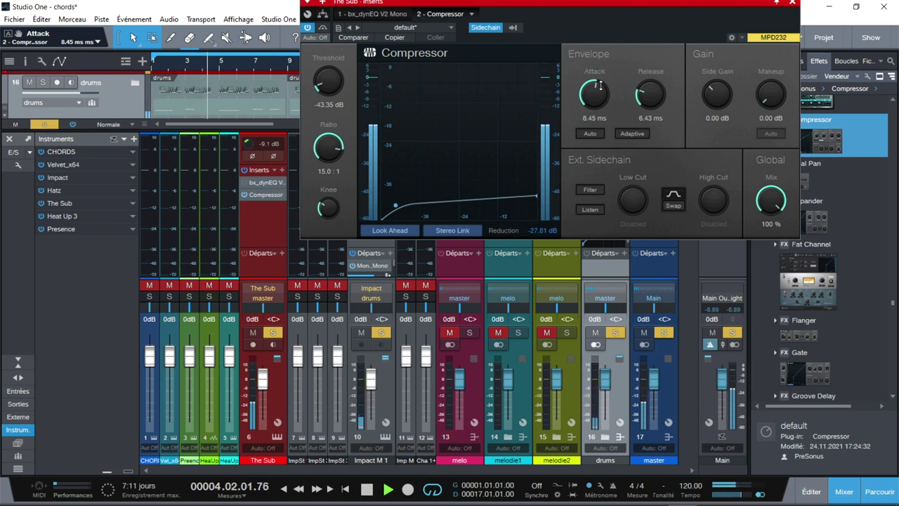
pyautogui.moveTo(656, 96); pyautogui.dragTo(668, 57)
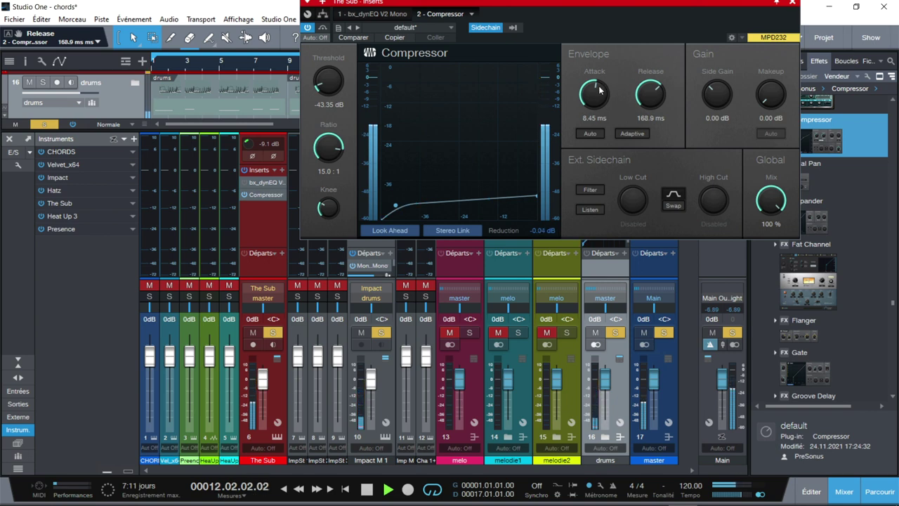
pyautogui.moveTo(602, 87); pyautogui.dragTo(589, 118)
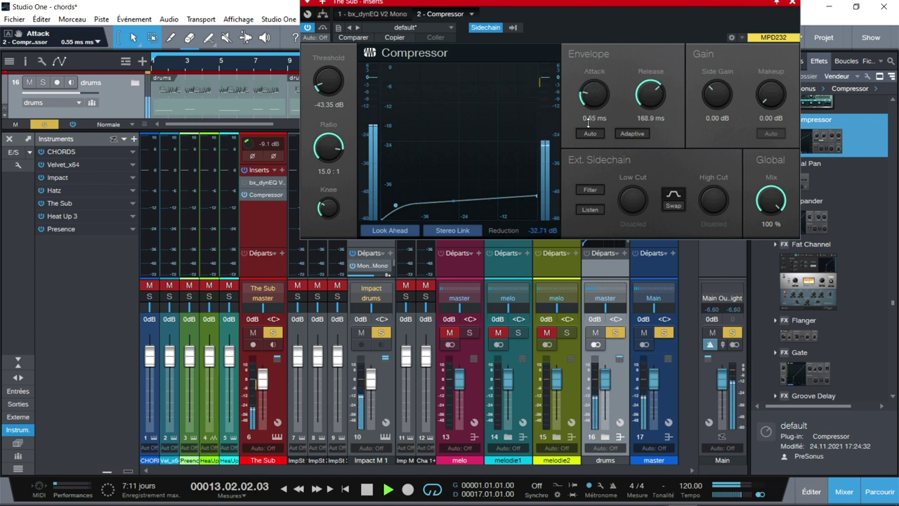
pyautogui.moveTo(588, 121); pyautogui.dragTo(589, 119)
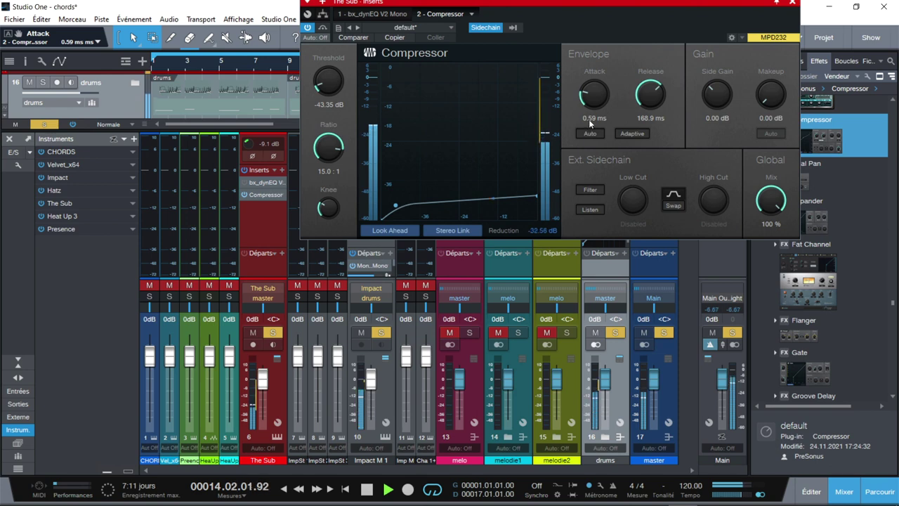
# - Set the Compressor's release to 1.64 ms, attack to 0.13 ms and threshold to -41.30 dB
pyautogui.moveTo(648, 94); pyautogui.dragTo(637, 140)
pyautogui.moveTo(595, 94); pyautogui.dragTo(596, 114)
pyautogui.moveTo(647, 94); pyautogui.dragTo(647, 102)
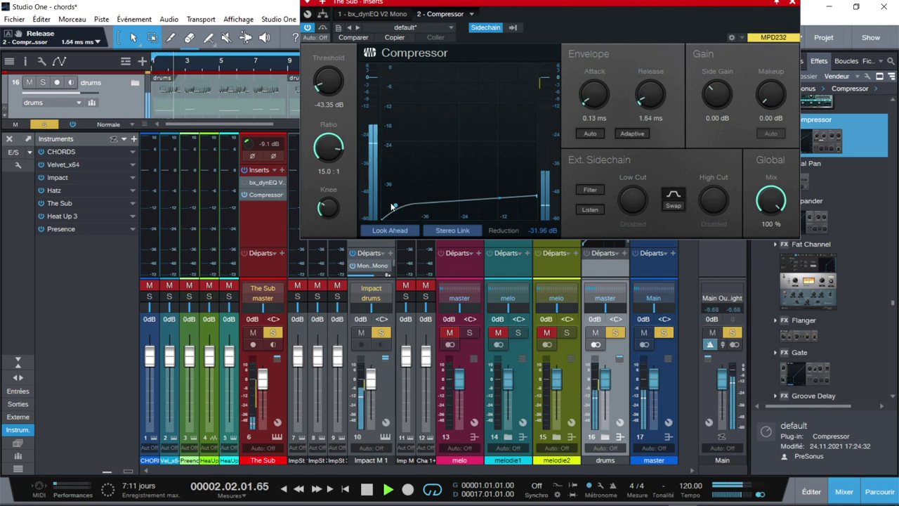
pyautogui.moveTo(395, 205); pyautogui.dragTo(401, 197)
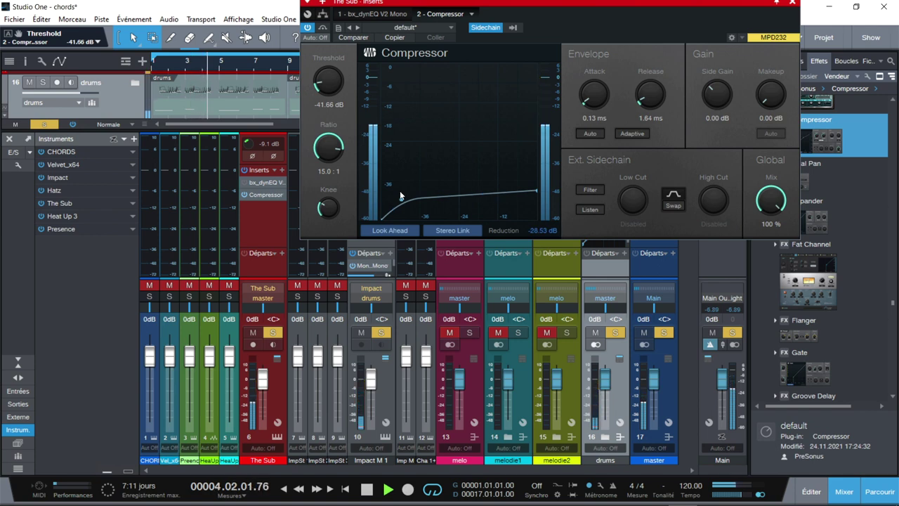
pyautogui.moveTo(401, 195); pyautogui.dragTo(401, 194)
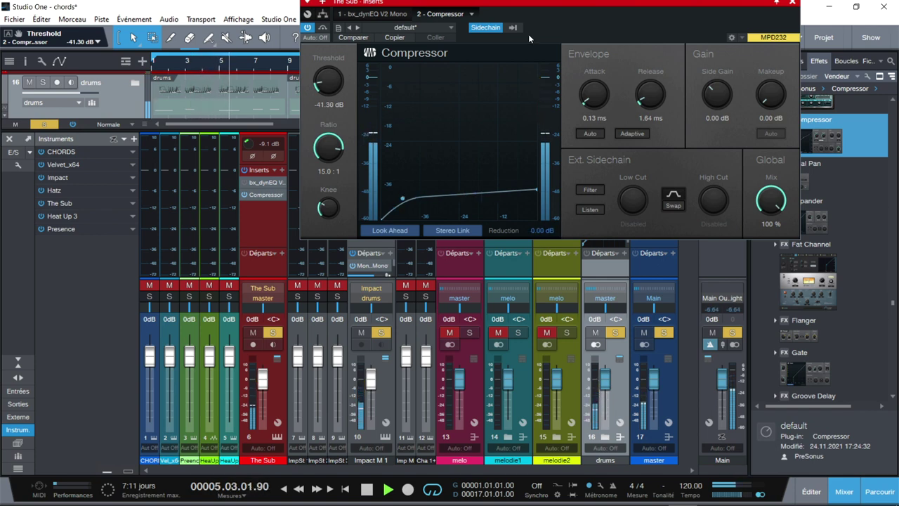
# - Switch The Sub from the Compressor to its bx_dynEQ V2 Mono insert, close the plug-in window, and clear the solos
pyautogui.click(374, 14)
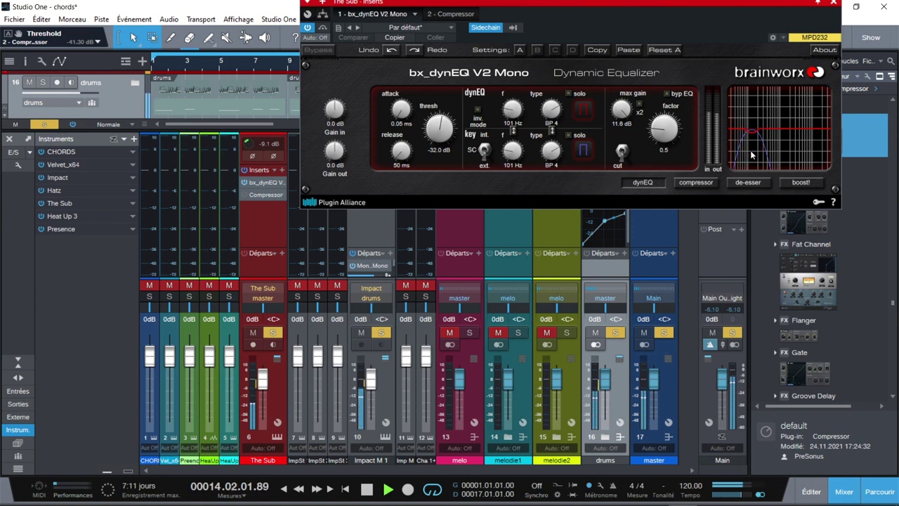
pyautogui.click(834, 3)
pyautogui.moveTo(732, 333); pyautogui.dragTo(273, 335)
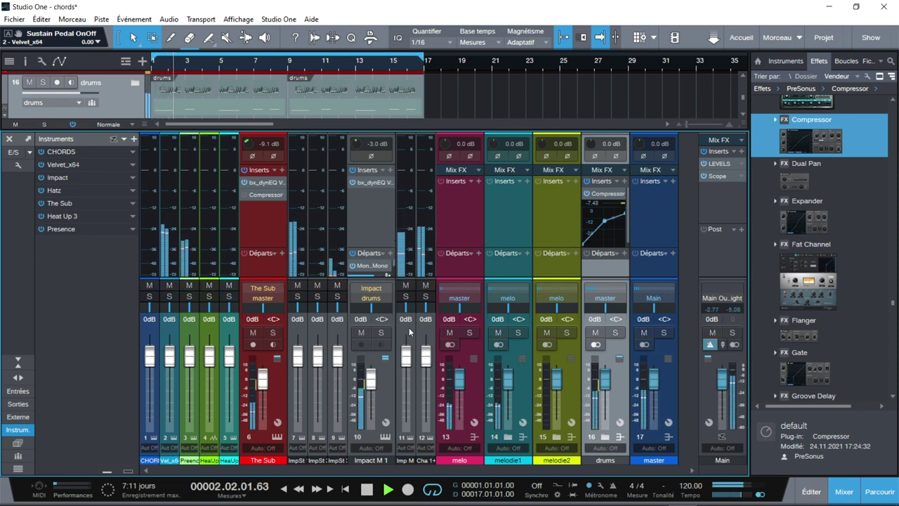
# - Collapse the drum bus Compressor's thumbnail in the mixer and open the full plug-in window
pyautogui.click(587, 195)
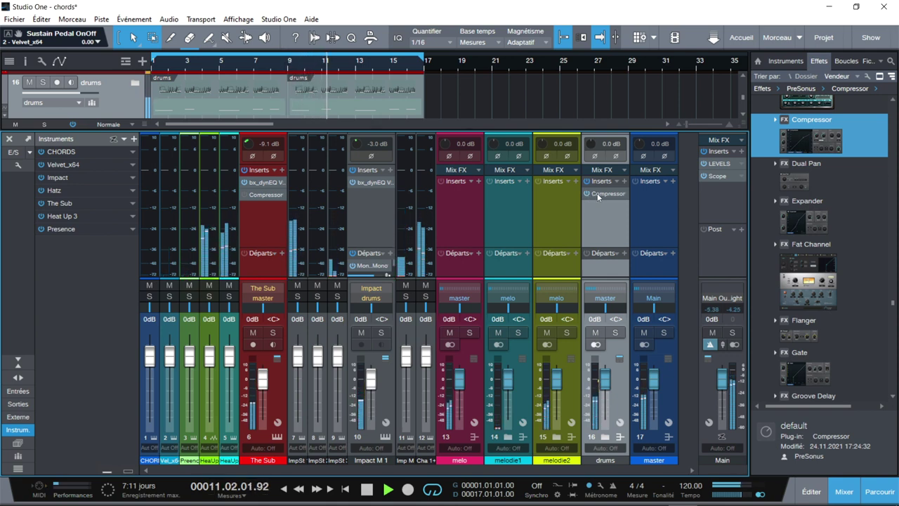
pyautogui.click(598, 194)
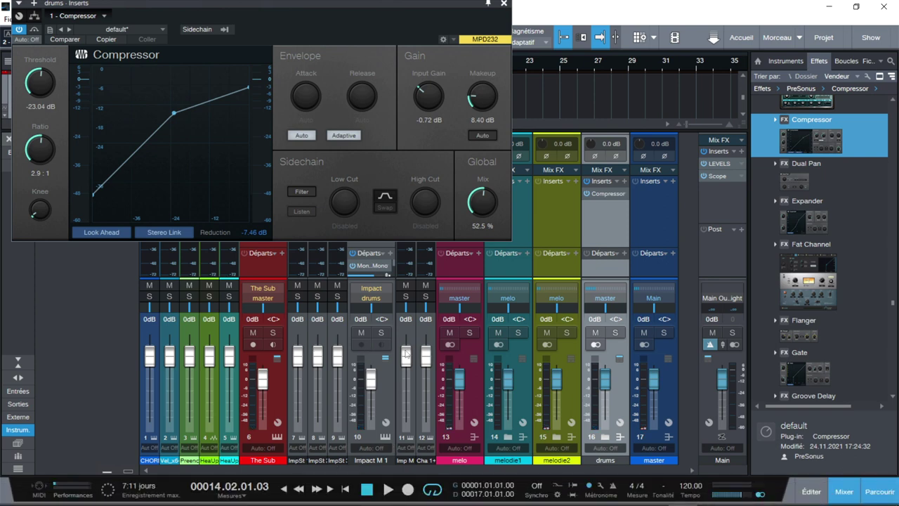
# - Narrow the Impact M 1 and The Sub channel strips in the mixer, briefly checking the all-wide console layout
pyautogui.click(385, 385)
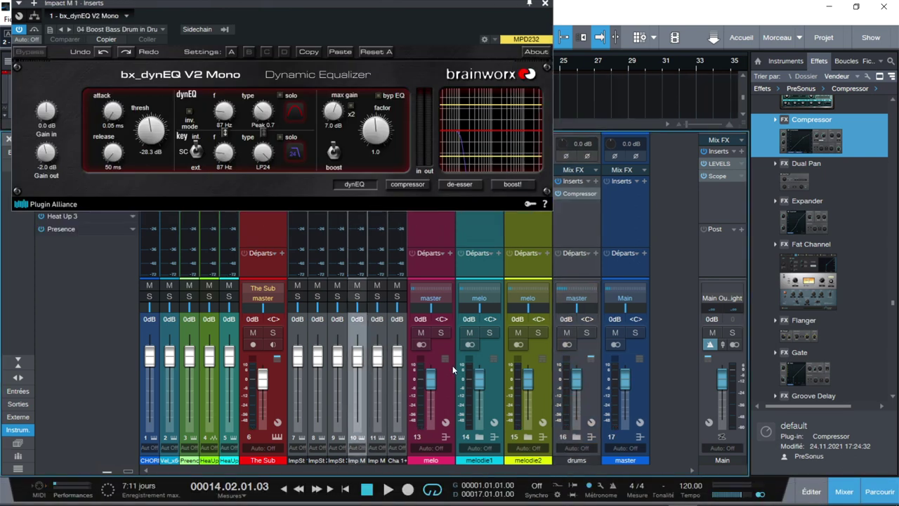
pyautogui.click(18, 380)
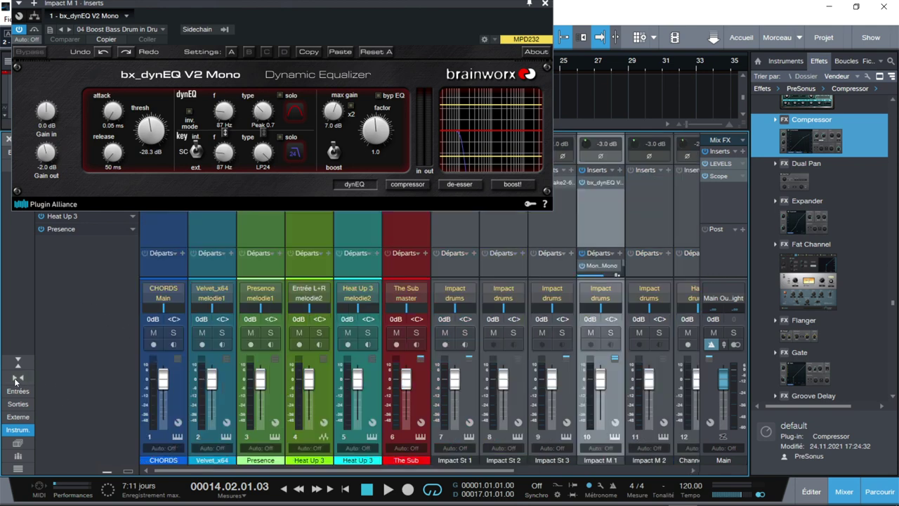
pyautogui.click(17, 380)
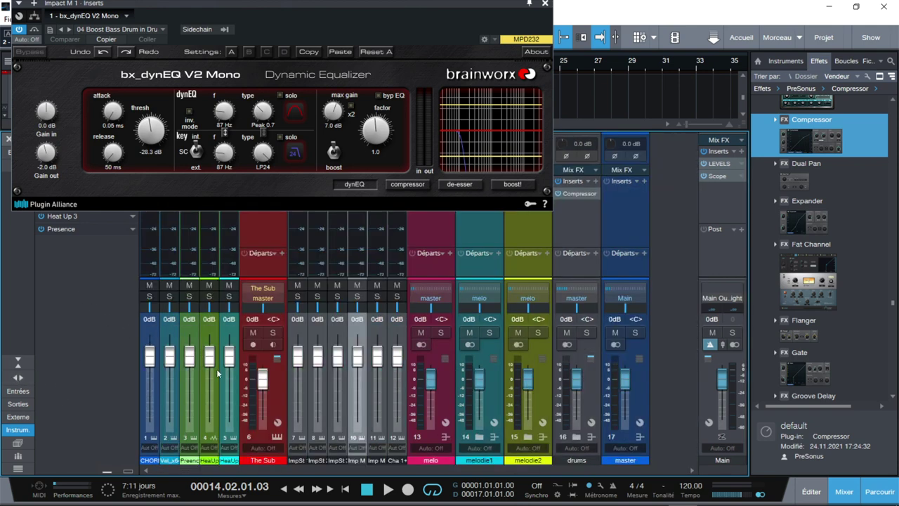
pyautogui.click(270, 401)
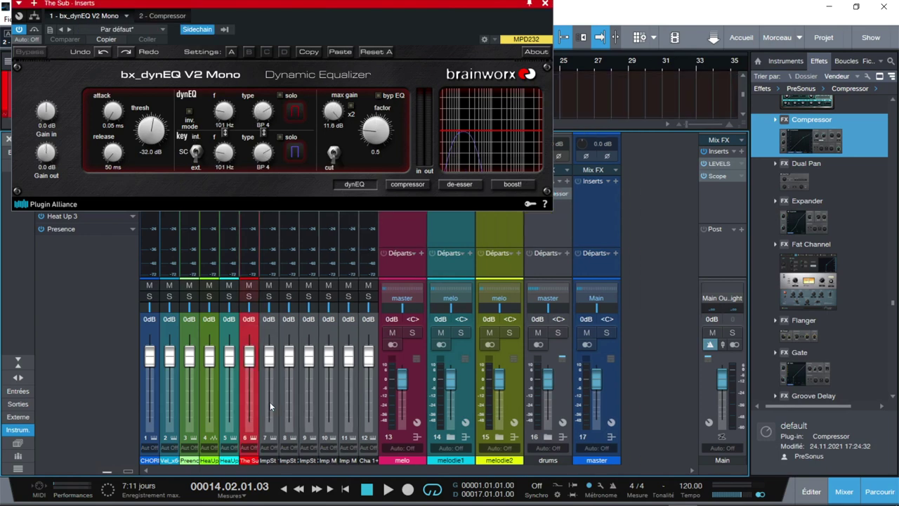
# - Narrow the melo, melodie1, melodie2, drums and master channel strips in the mixer and close the inserts window
pyautogui.click(412, 407)
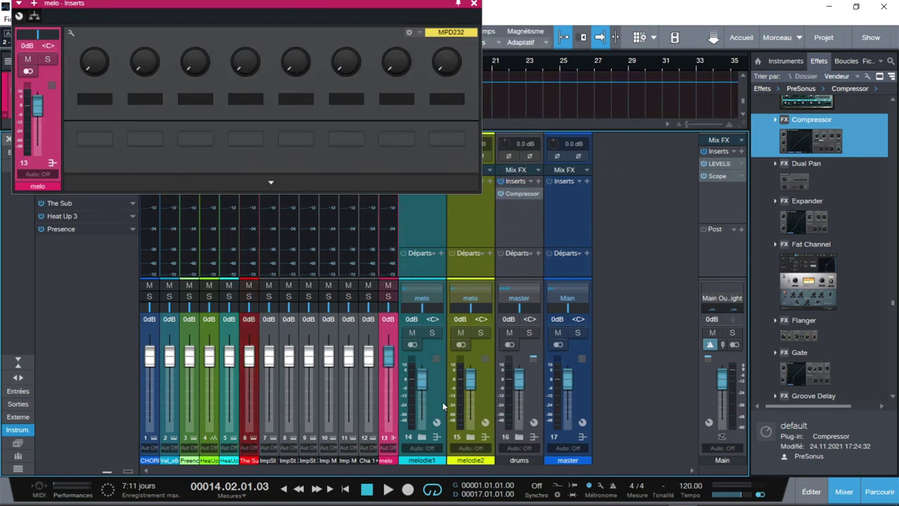
pyautogui.click(442, 402)
pyautogui.click(456, 408)
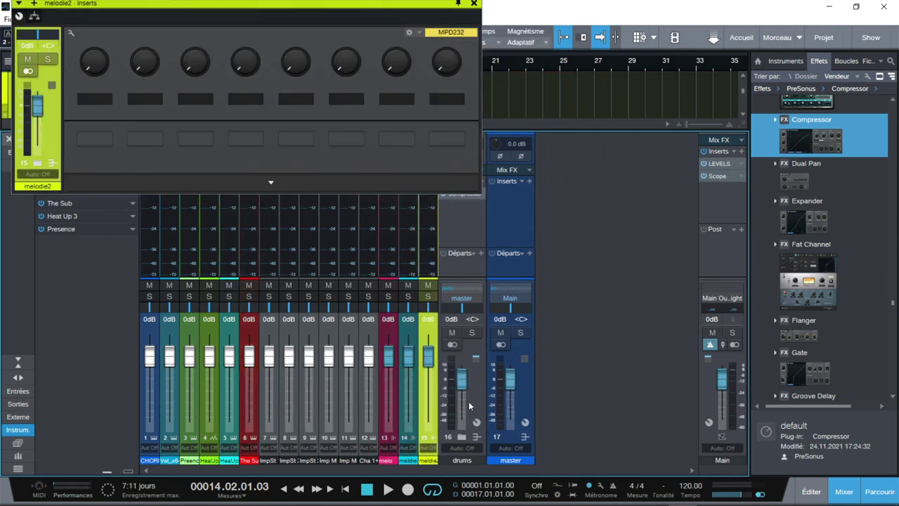
pyautogui.click(468, 405)
pyautogui.click(498, 400)
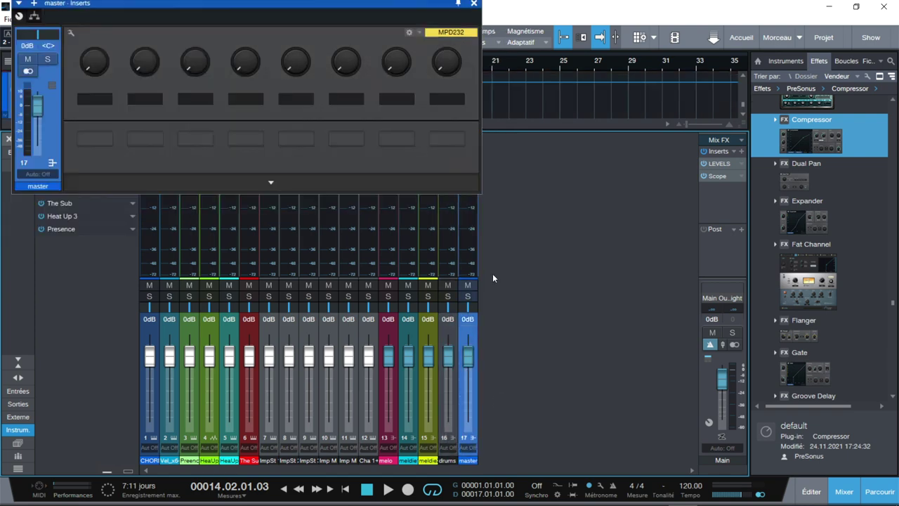
pyautogui.click(474, 3)
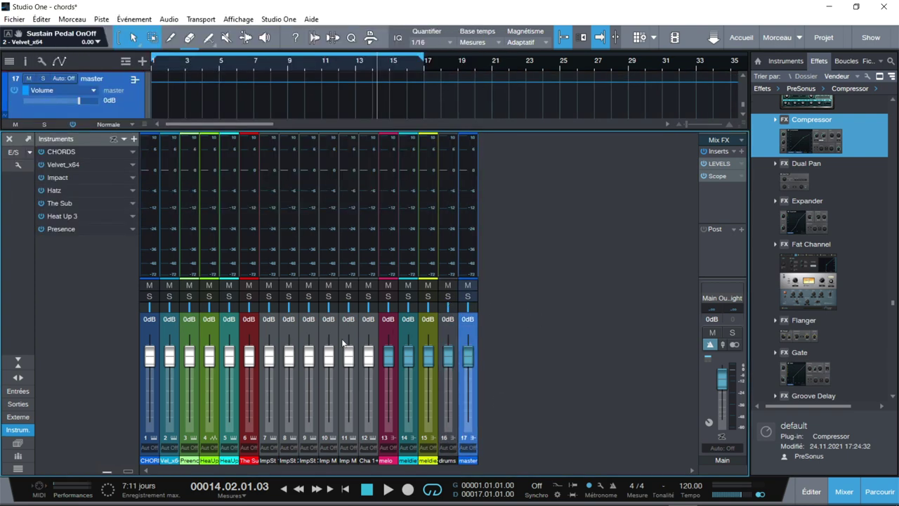
# - Widen the drums channel strip, open its Compressor insert and start playback
pyautogui.click(444, 335)
pyautogui.doubleClick(465, 194)
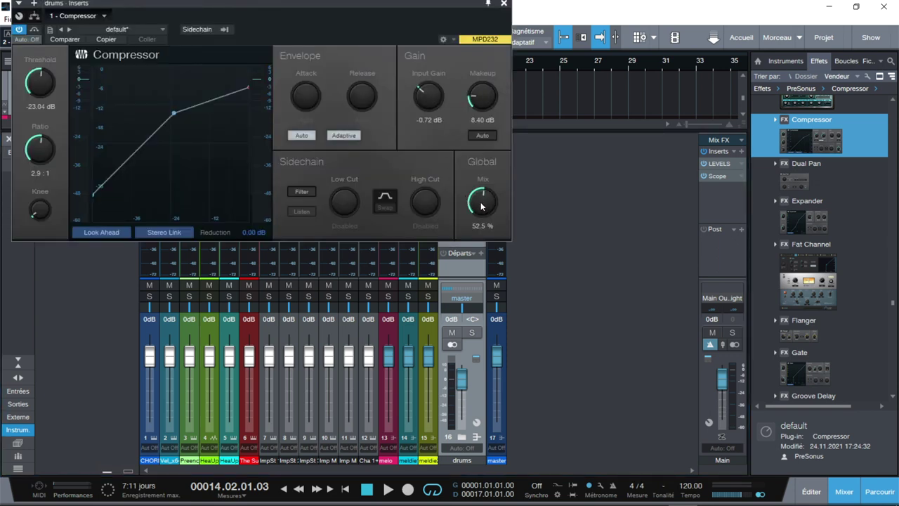
pyautogui.press('space')
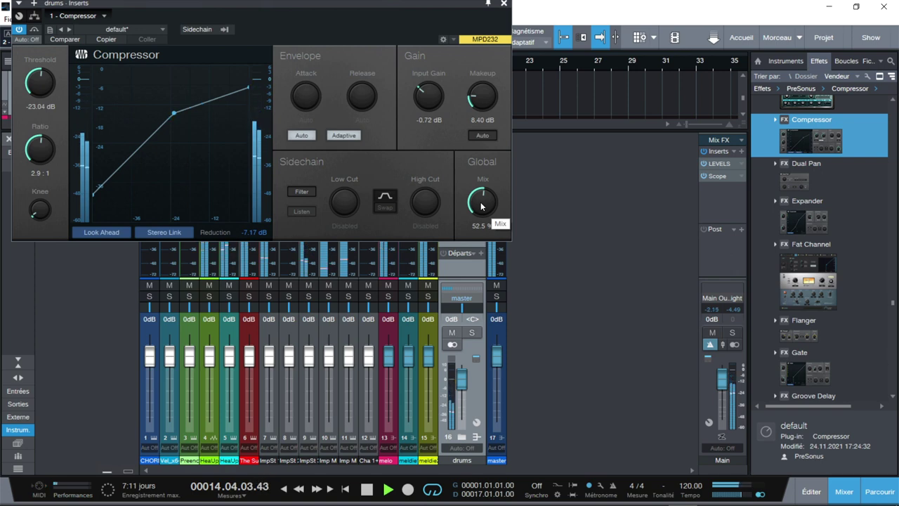
# - Compare the drum bus Compressor's mix at 100 %, 54.5 % and 34.5 % during playback, and stop the transport
pyautogui.moveTo(480, 202); pyautogui.dragTo(484, 111)
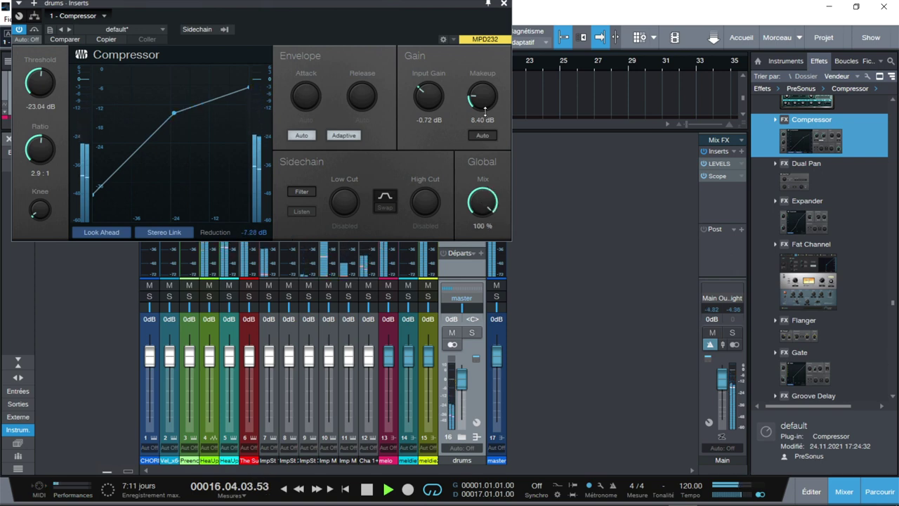
pyautogui.moveTo(485, 110); pyautogui.dragTo(485, 204)
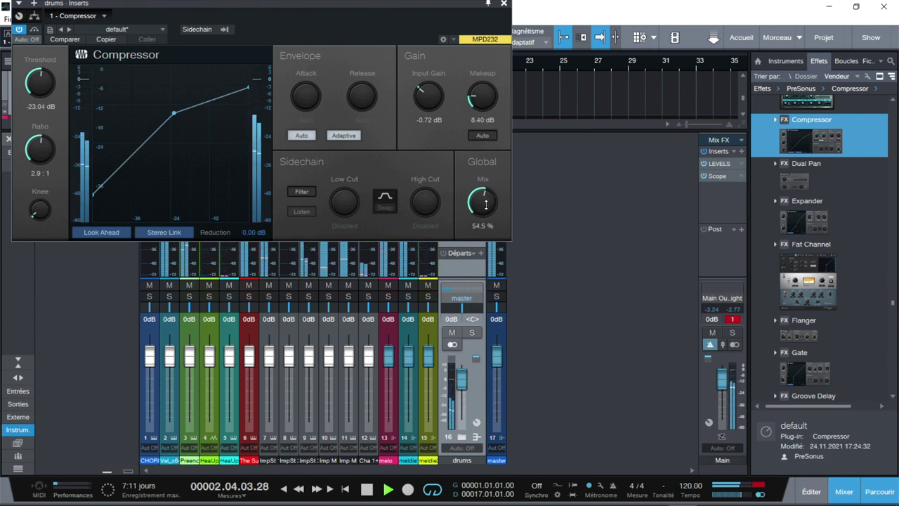
pyautogui.moveTo(484, 197); pyautogui.dragTo(485, 239)
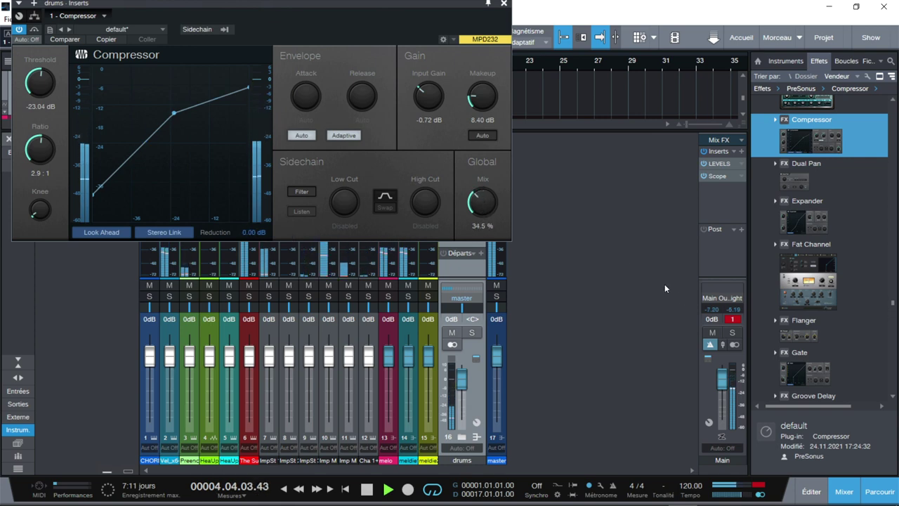
pyautogui.click(578, 270)
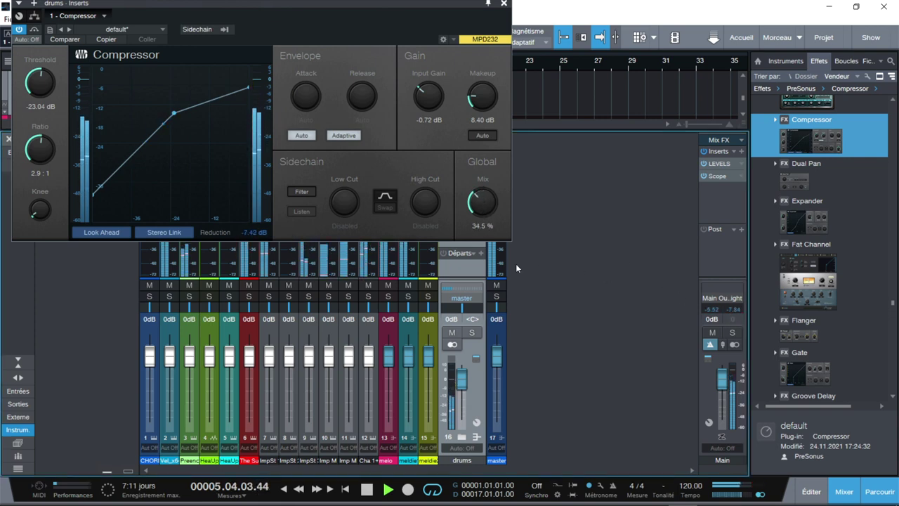
pyautogui.press('space')
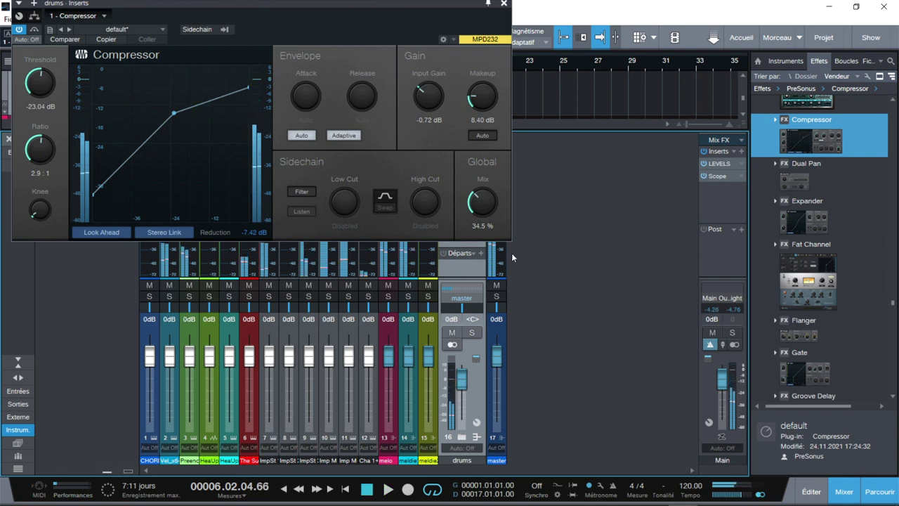
# - Set the Compressor's mix to 100 % and audition the soloed drum bus, resetting the main output's clip indicator
pyautogui.moveTo(483, 202); pyautogui.dragTo(481, 116)
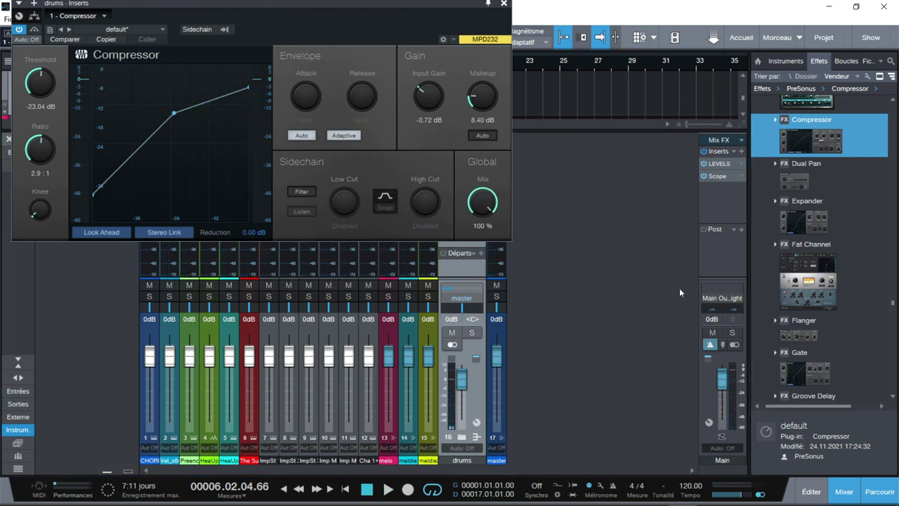
pyautogui.click(473, 333)
pyautogui.press('space')
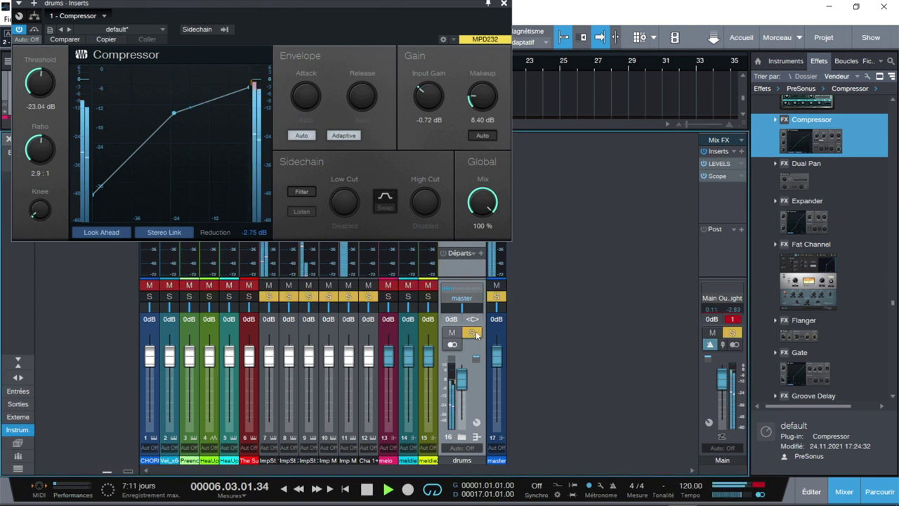
pyautogui.click(734, 322)
# - Set the Compressor's mix to 31.0 % and return the drums channel to an unsoloed, narrow strip
pyautogui.moveTo(466, 210); pyautogui.dragTo(479, 276)
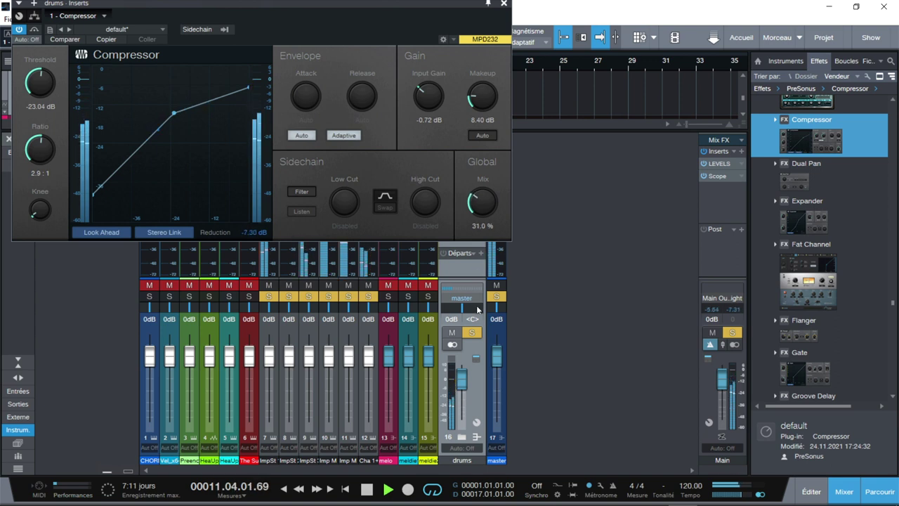
pyautogui.click(472, 335)
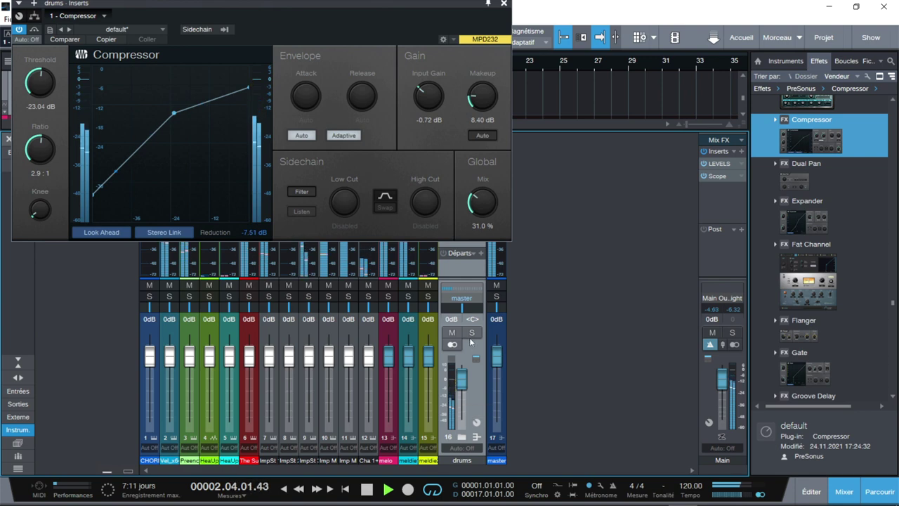
pyautogui.click(480, 381)
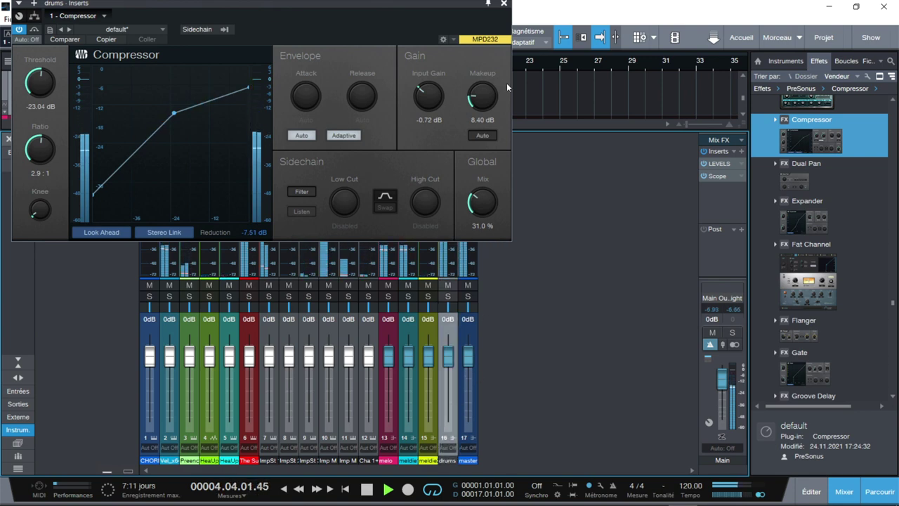
# - Reposition the drum bus Compressor window over the mixer, away from the arrangement, with all its controls on screen
pyautogui.moveTo(437, 2); pyautogui.dragTo(540, 71)
pyautogui.moveTo(834, 102); pyautogui.dragTo(542, 286)
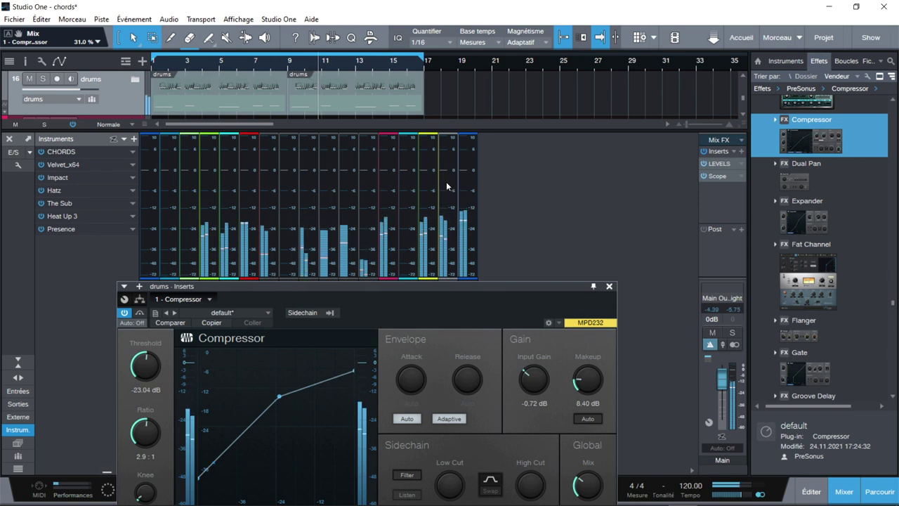
pyautogui.moveTo(491, 286); pyautogui.dragTo(569, 222)
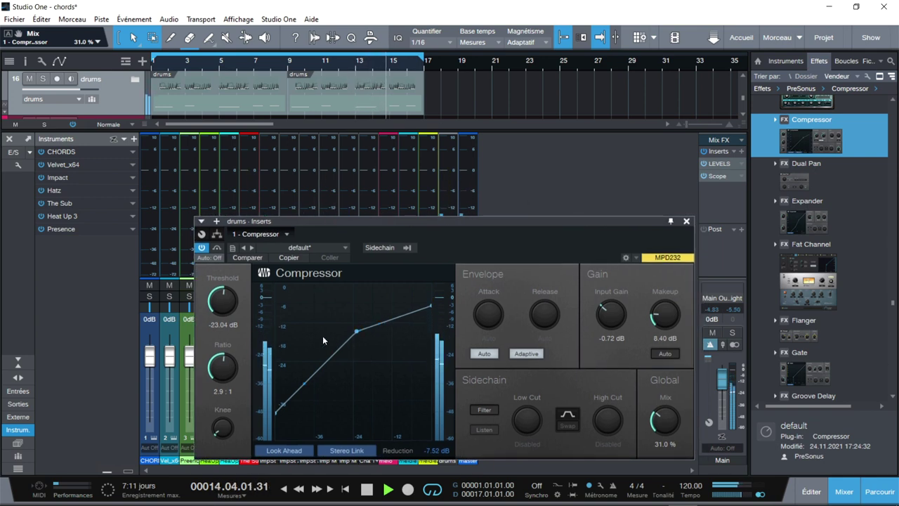
# - Set the drum Compressor's ratio to 7.4:1, threshold to -26.16 dB and mix to 38.5 %, close its window and stop playback
pyautogui.moveTo(223, 379); pyautogui.dragTo(224, 363)
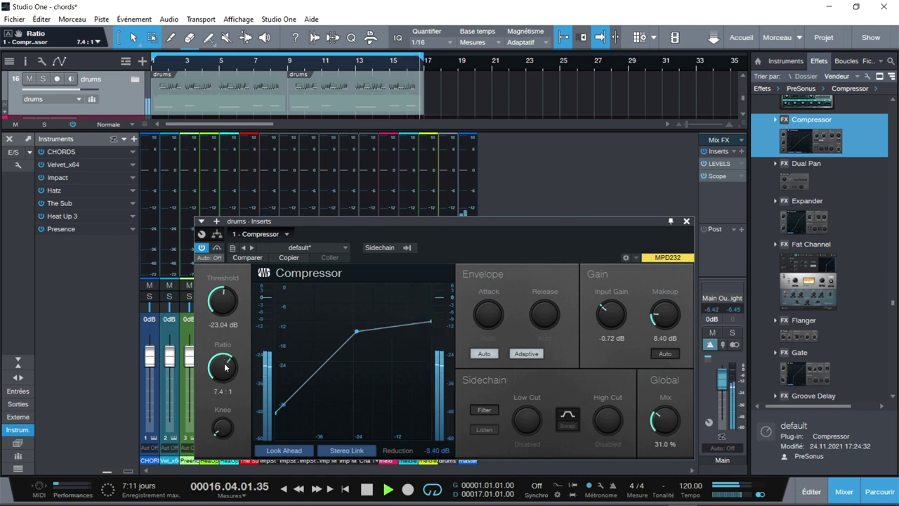
pyautogui.moveTo(222, 301)
pyautogui.mouseDown()
pyautogui.moveTo(227, 286)
pyautogui.moveTo(206, 335)
pyautogui.moveTo(218, 312)
pyautogui.mouseUp()
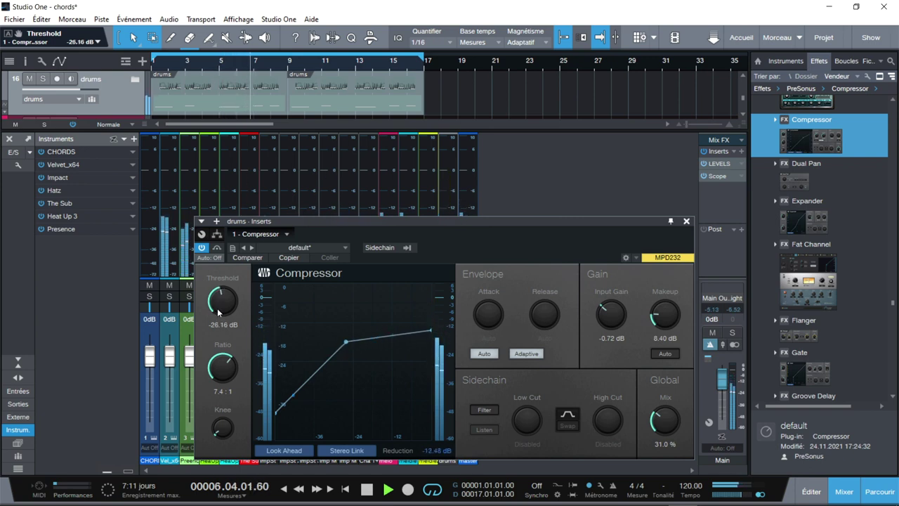
pyautogui.moveTo(668, 423); pyautogui.dragTo(669, 415)
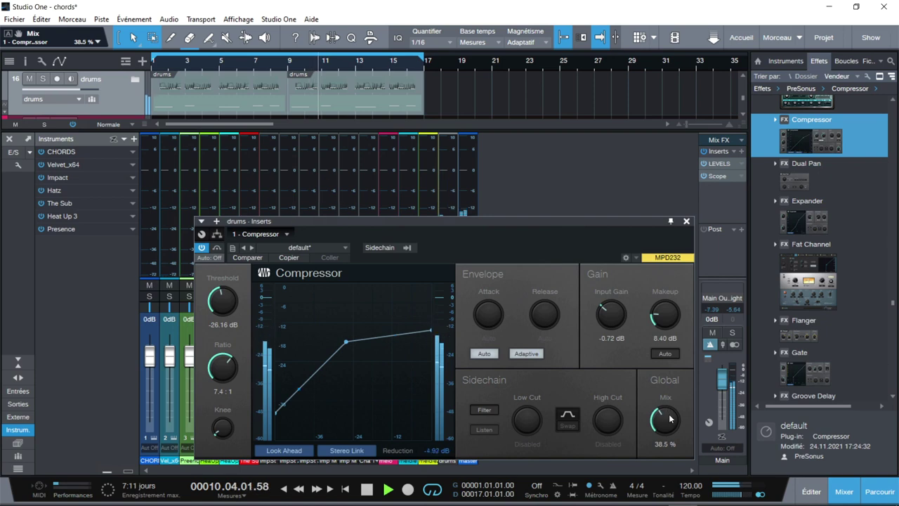
pyautogui.click(687, 221)
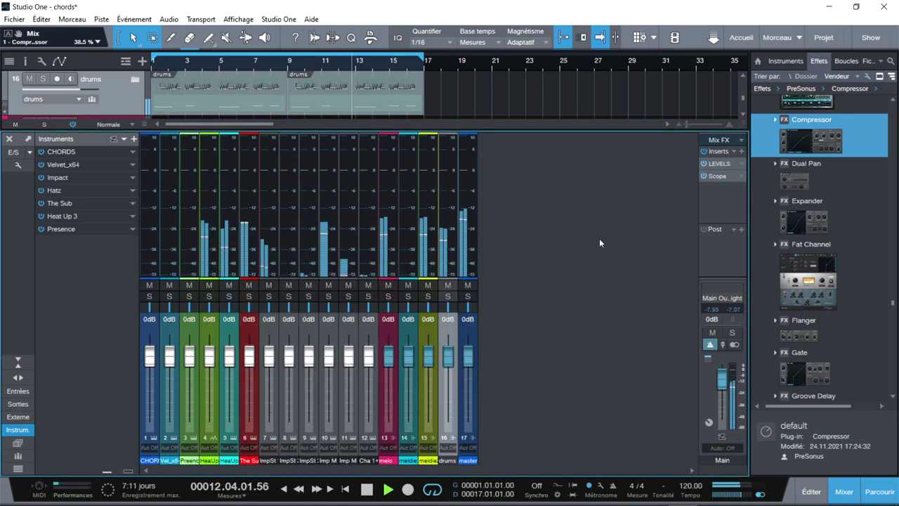
pyautogui.press('space')
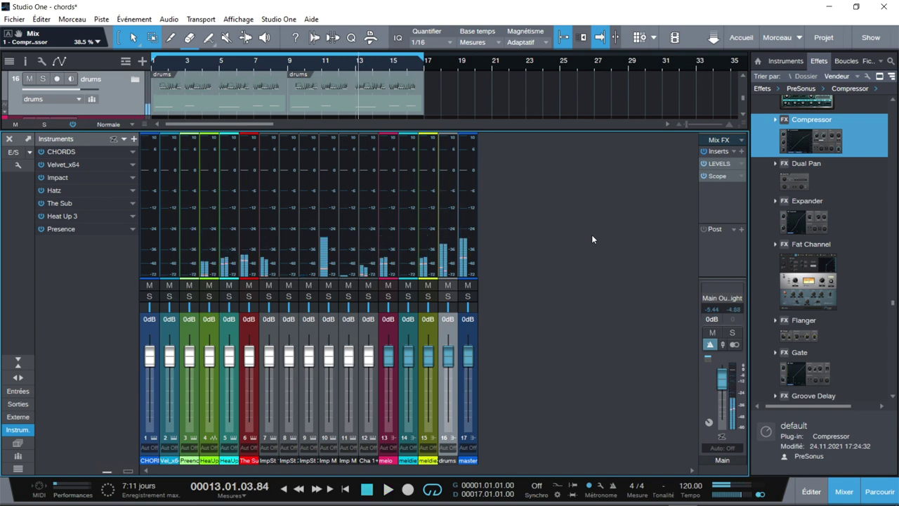